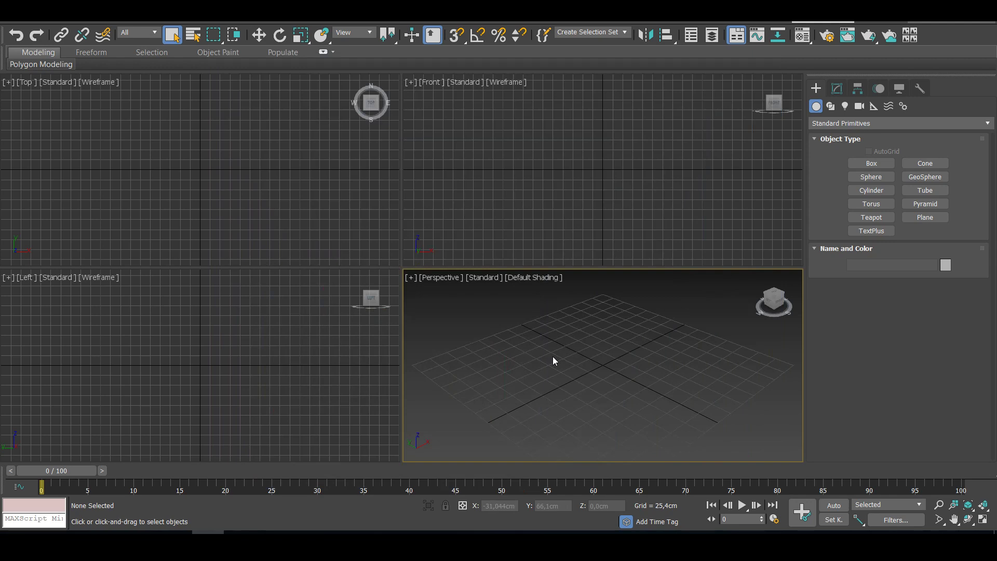
Step: Create a ground plane and a teapot (radius 38,883cm) at its centre
{"action": "left_click", "coordinate": [925, 217]}
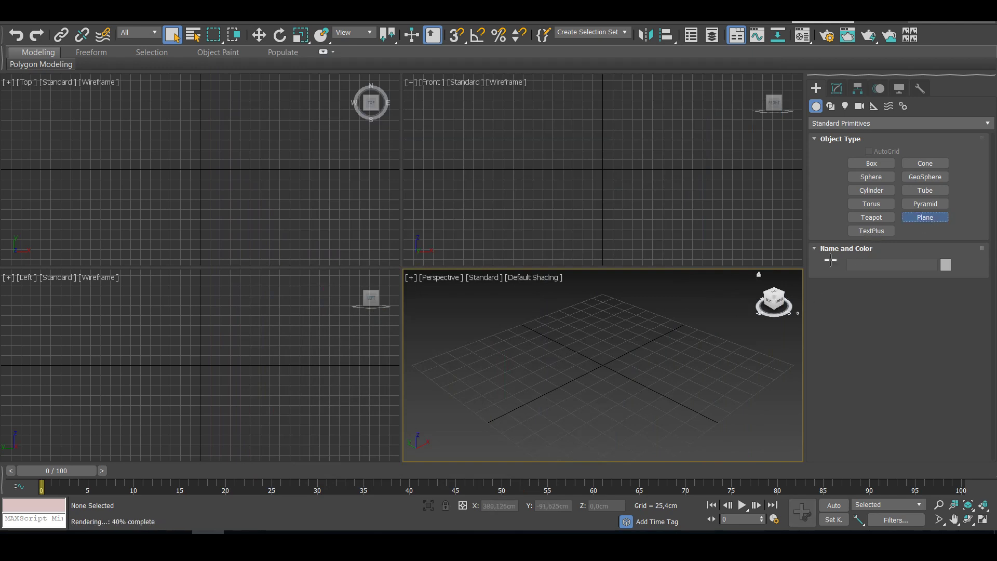
{"action": "left_click_drag", "start_coordinate": [600, 292], "coordinate": [540, 506]}
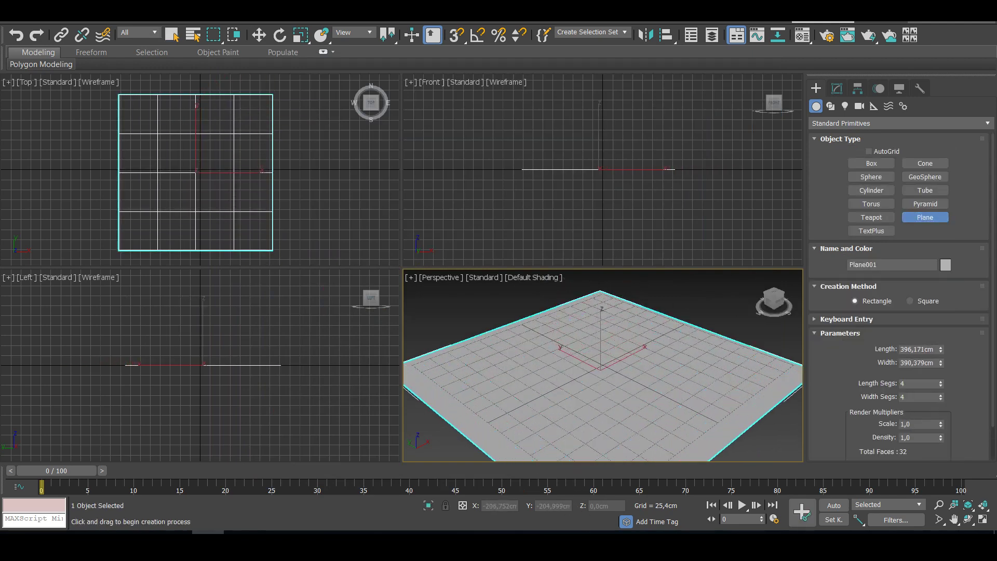
{"action": "left_click", "coordinate": [872, 217]}
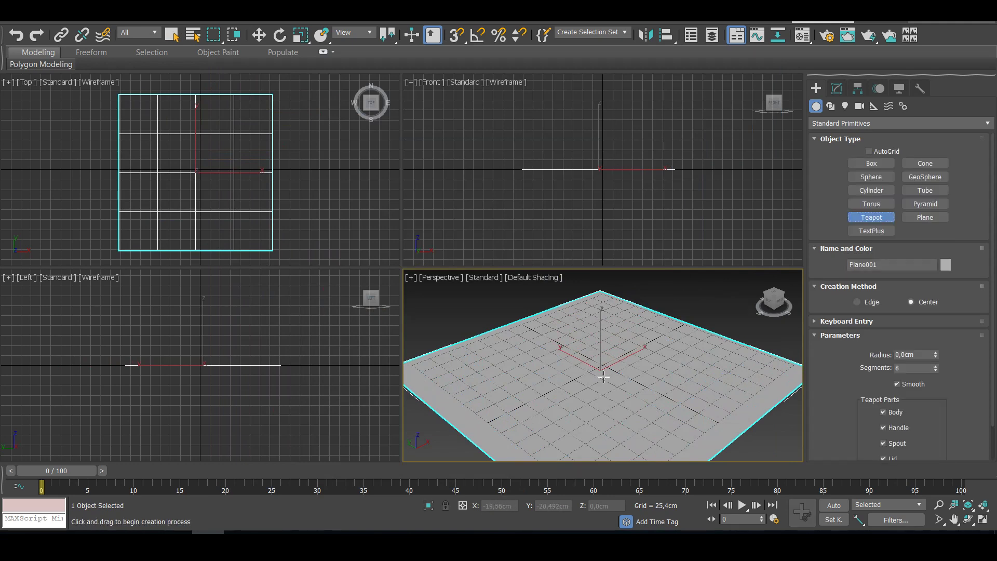
{"action": "left_click_drag", "start_coordinate": [601, 367], "coordinate": [601, 362]}
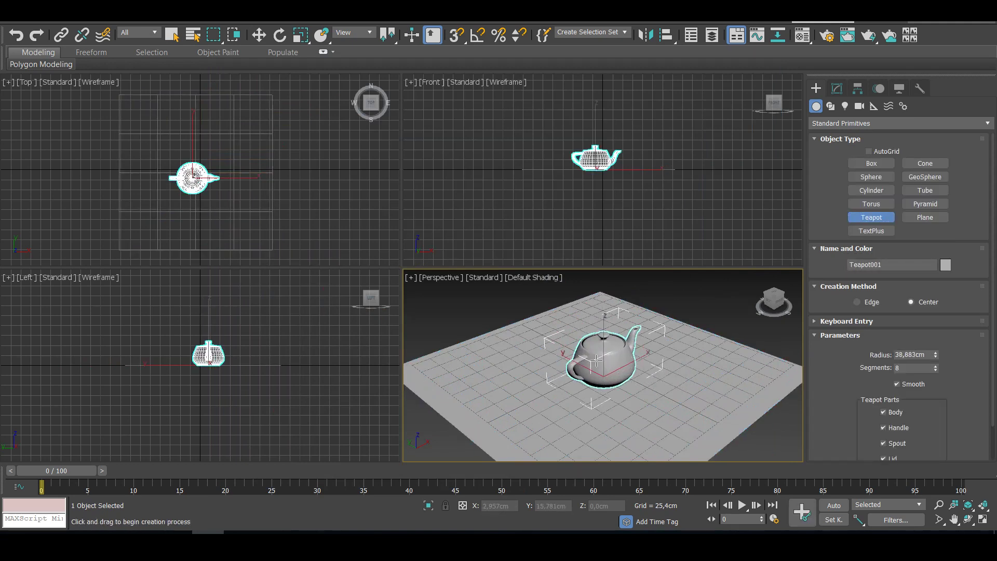
{"action": "left_click", "coordinate": [827, 35]}
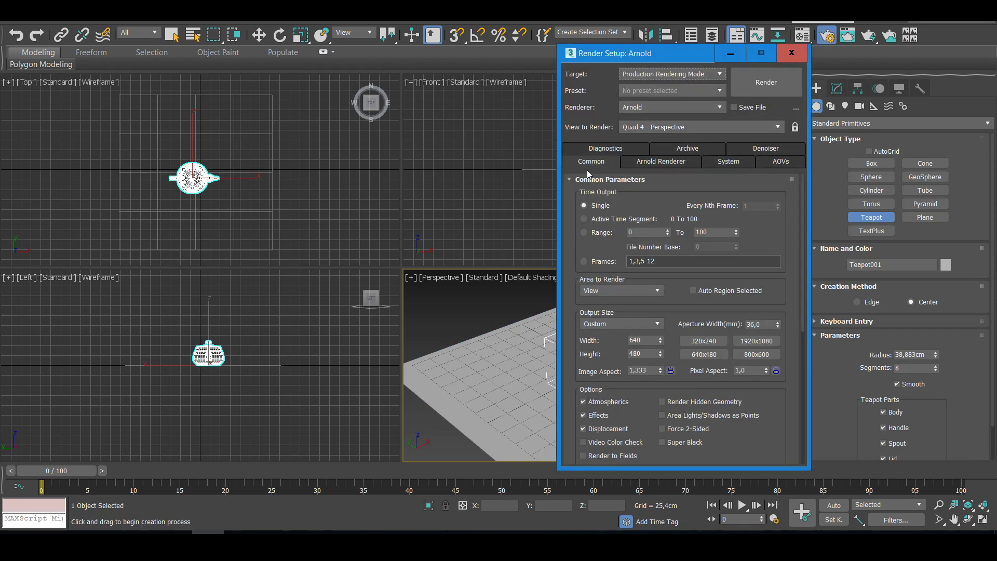
Step: Change the Arnold render Target from Production Rendering Mode to ActiveShade Mode
{"action": "left_click", "coordinate": [661, 74]}
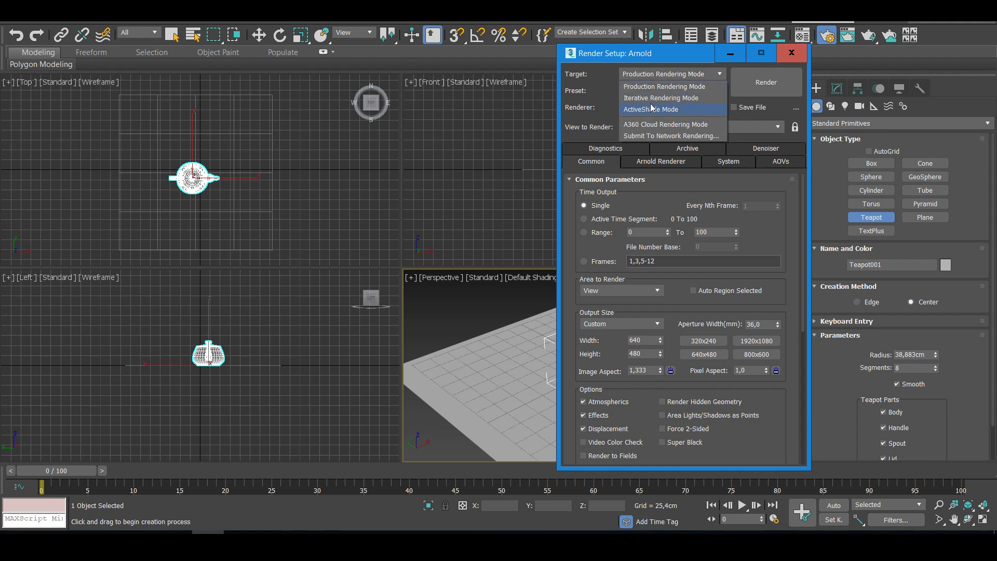
{"action": "left_click", "coordinate": [653, 110]}
{"action": "left_click", "coordinate": [668, 75]}
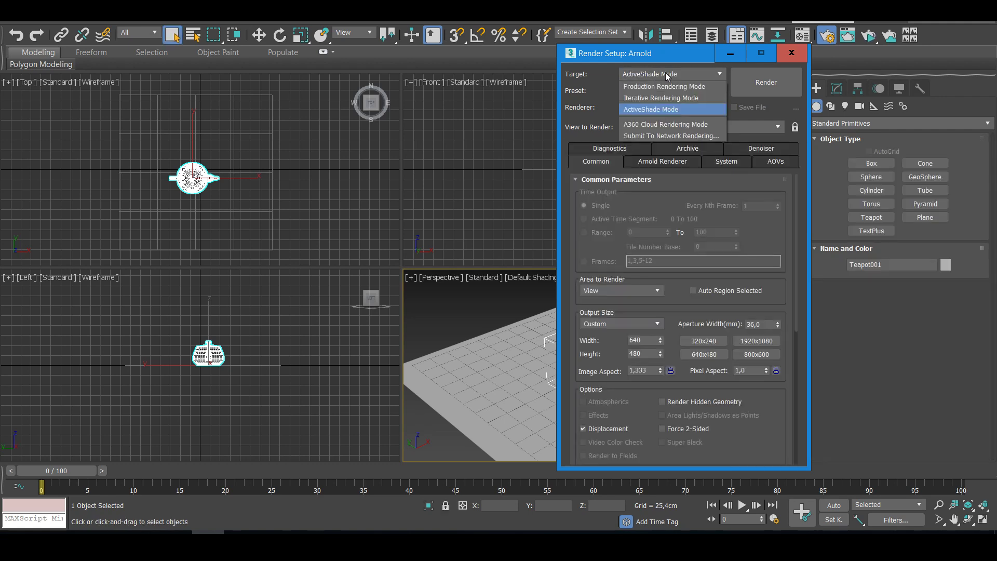
{"action": "left_click", "coordinate": [653, 74]}
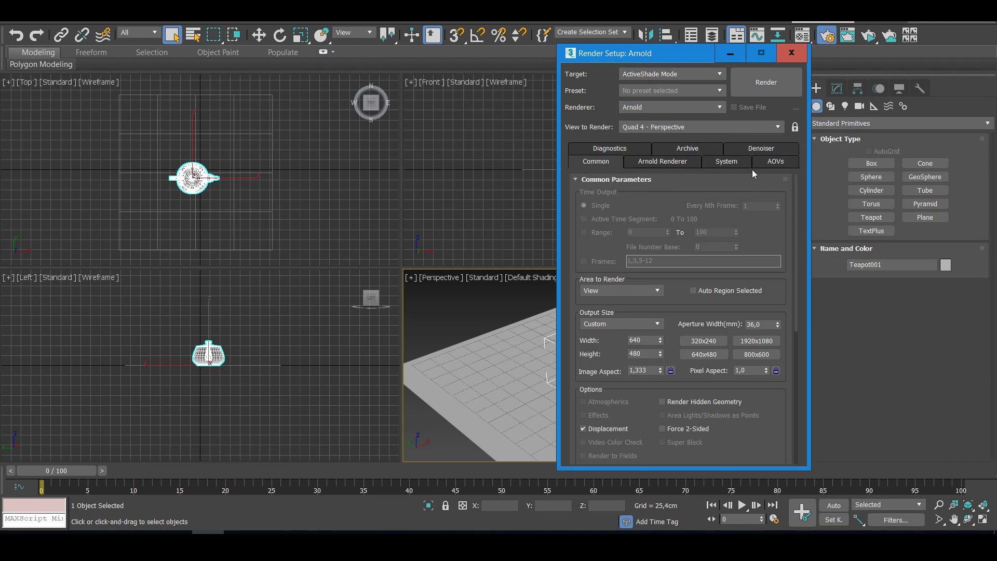
Step: On the AOVs tab, create a custom AOV named AO and add it as rgba to a new EXR file
{"action": "left_click", "coordinate": [774, 162]}
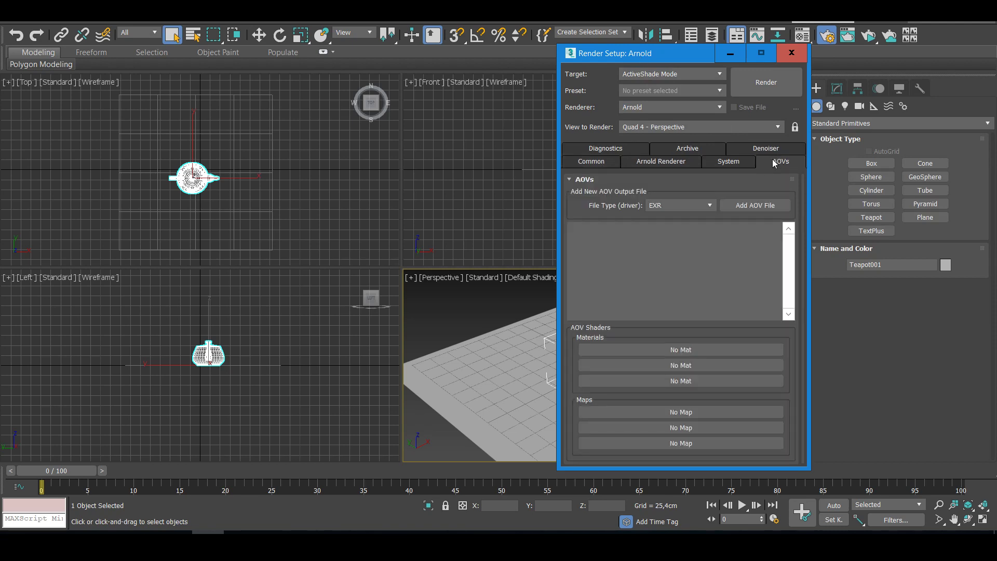
{"action": "left_click", "coordinate": [753, 204]}
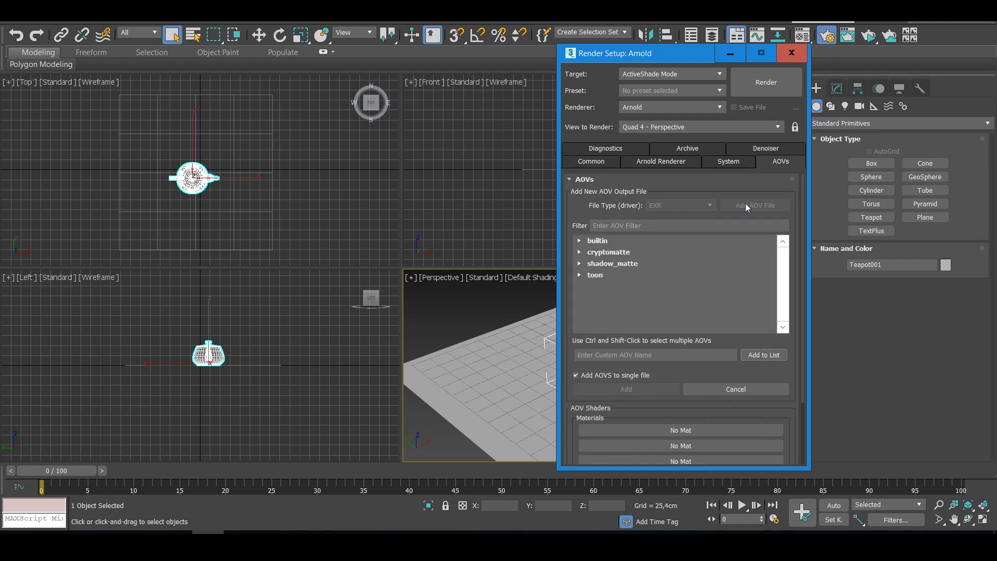
{"action": "left_click", "coordinate": [598, 358]}
{"action": "type", "text": "AO"}
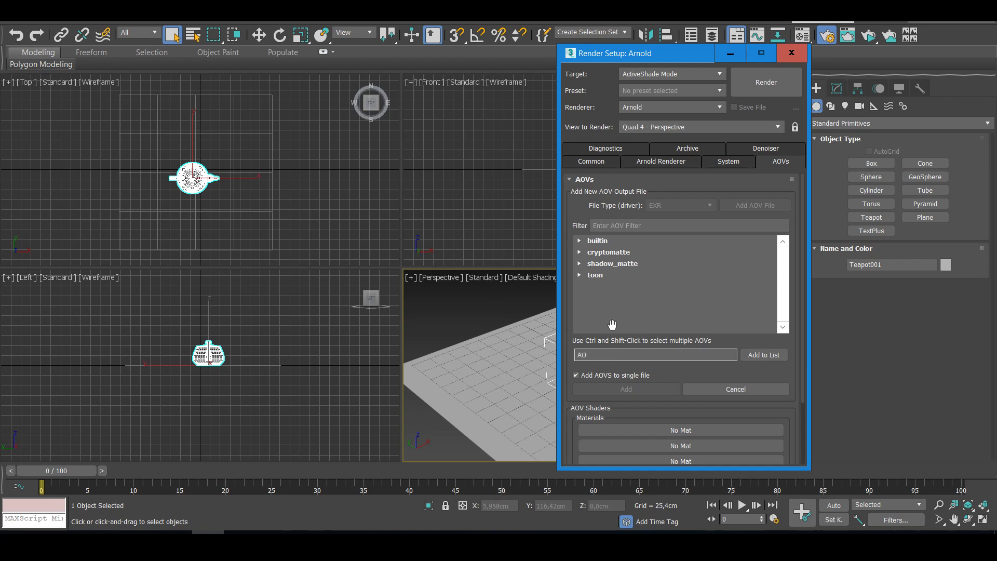
{"action": "left_click", "coordinate": [748, 358]}
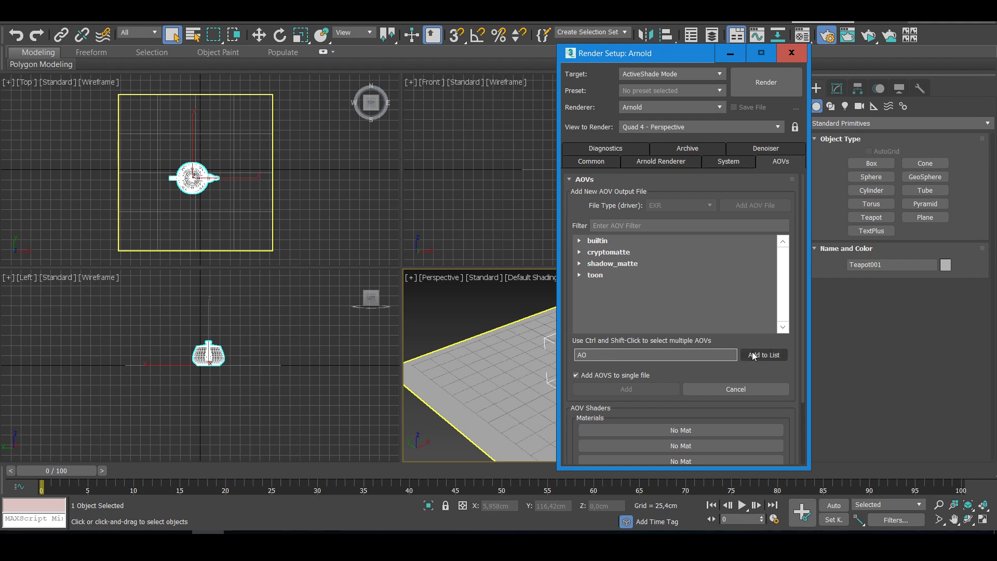
{"action": "left_click", "coordinate": [608, 260]}
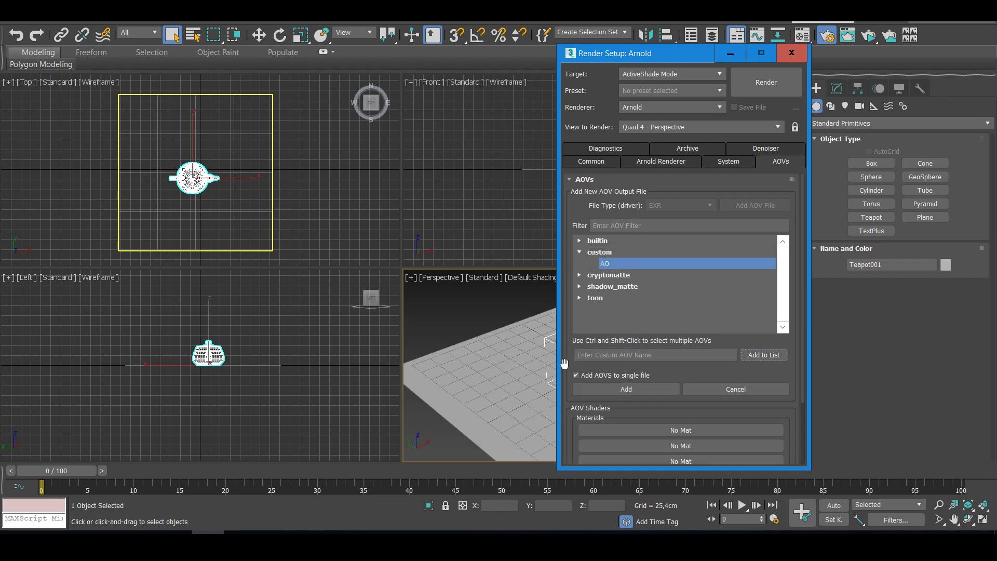
{"action": "left_click", "coordinate": [619, 389]}
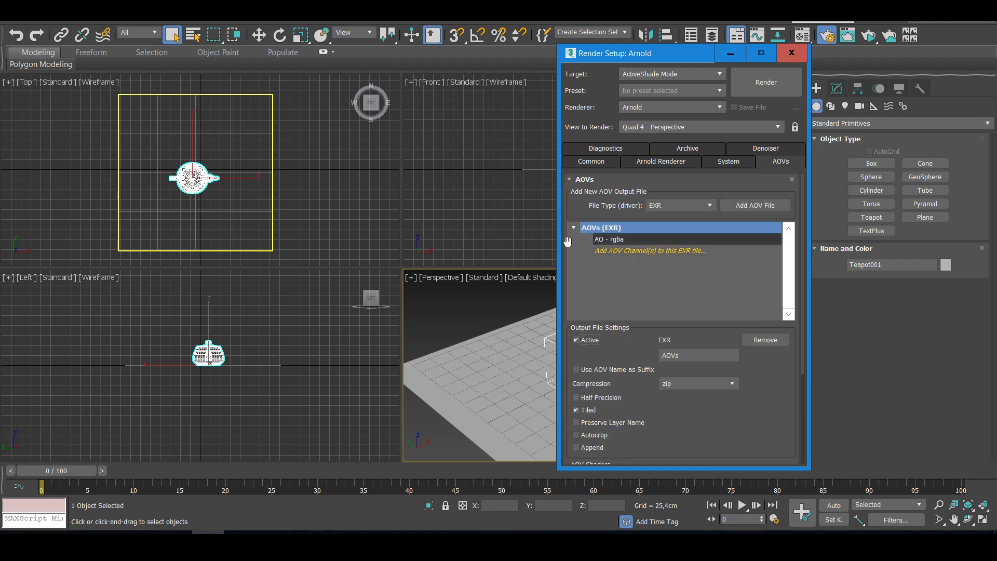
{"action": "left_click", "coordinate": [604, 239]}
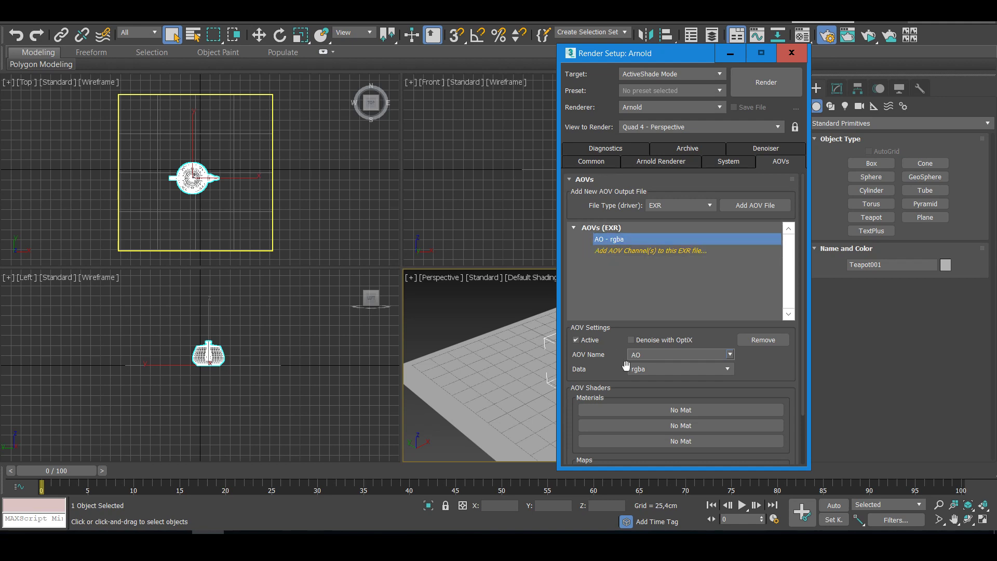
{"action": "scroll", "coordinate": [610, 373], "scroll_direction": "down", "scroll_amount": 2}
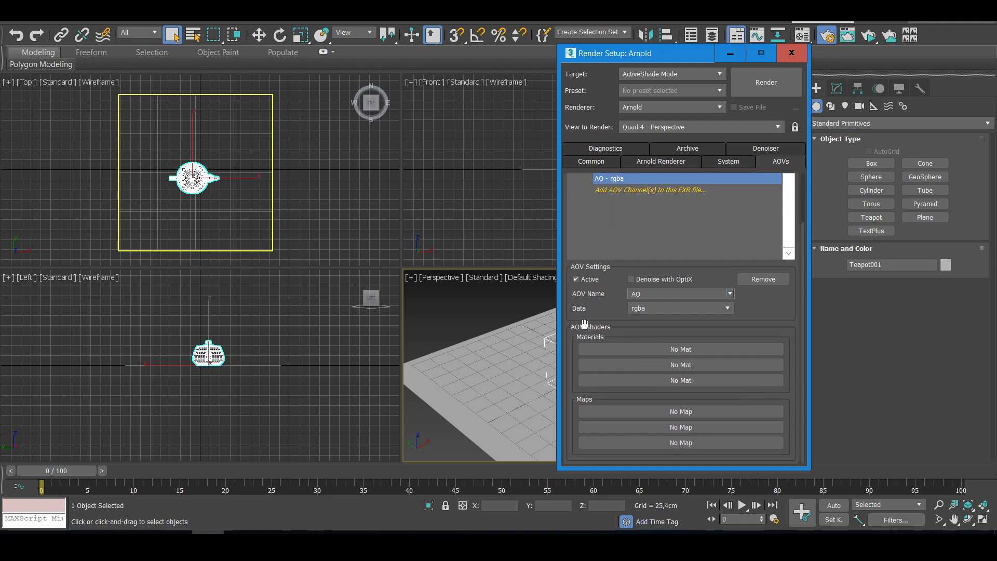
Step: Assign an Arnold AOV Write Float material (Material #25) to the first AOV Shaders slot
{"action": "left_click", "coordinate": [670, 350]}
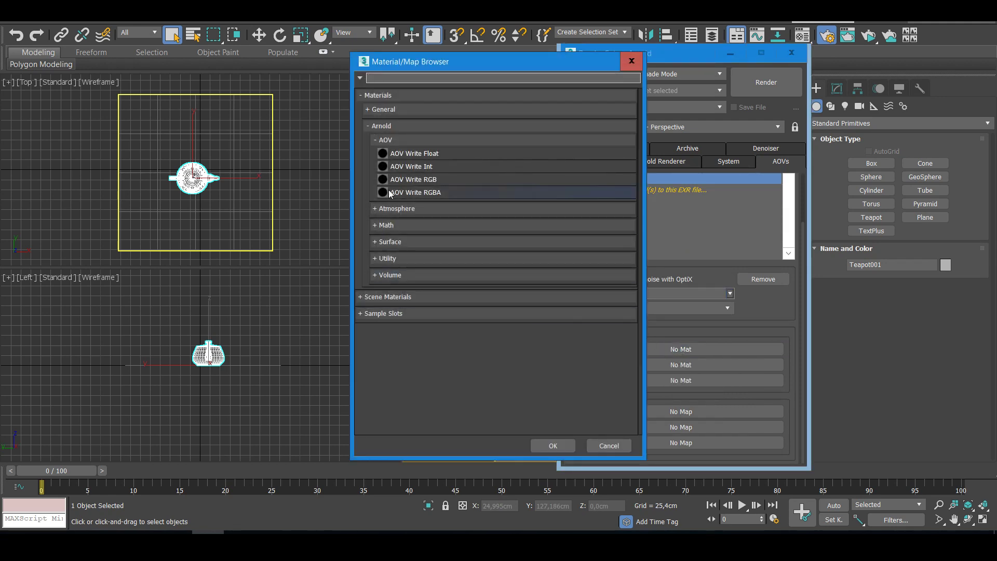
{"action": "left_click", "coordinate": [394, 140]}
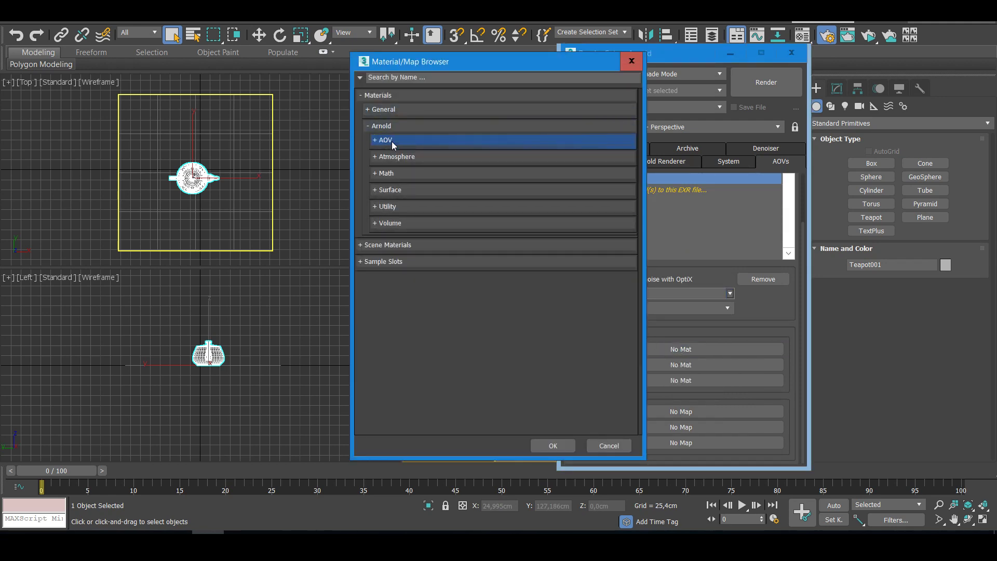
{"action": "left_click", "coordinate": [394, 143]}
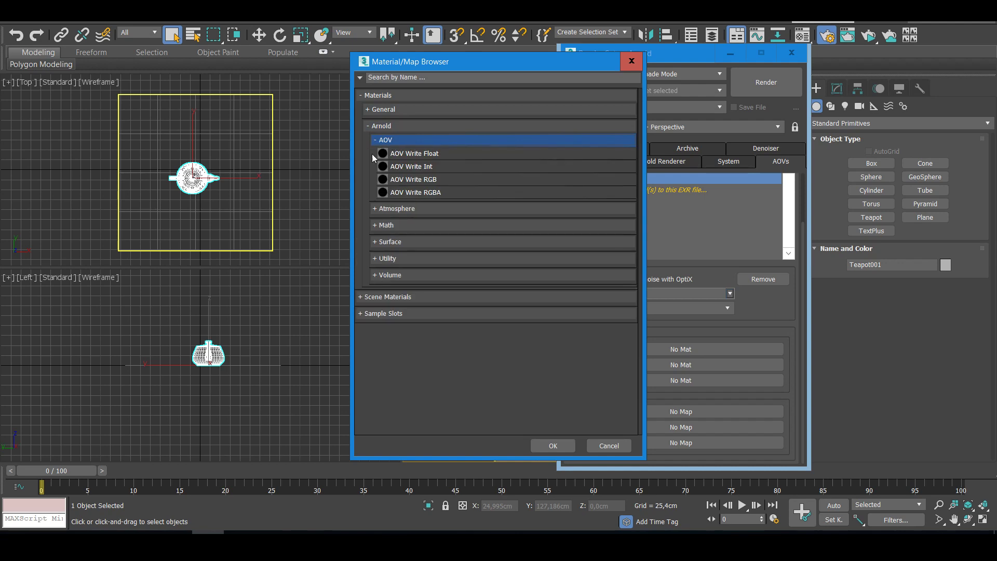
{"action": "left_click", "coordinate": [417, 157]}
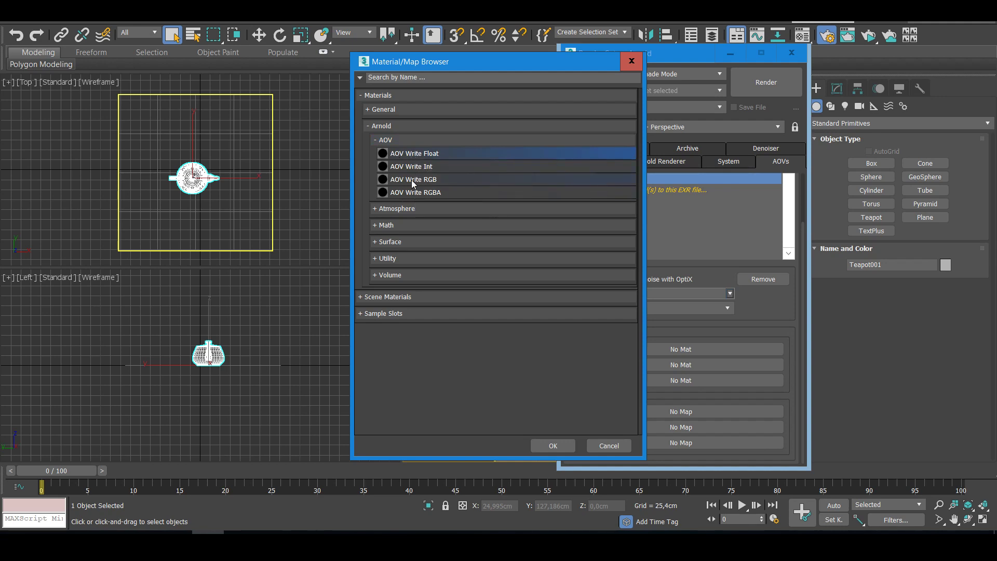
{"action": "double_click", "coordinate": [404, 151]}
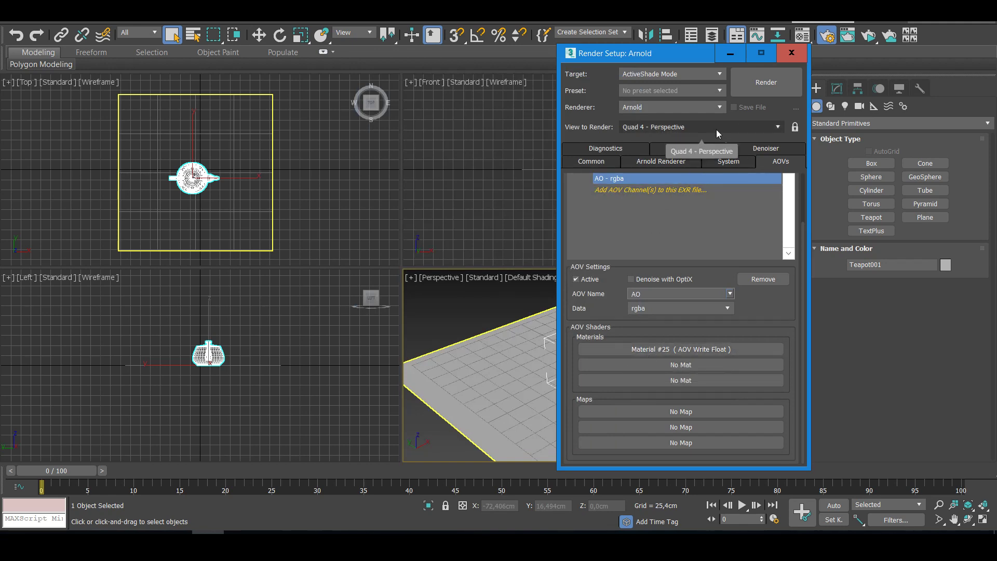
{"action": "left_click", "coordinate": [802, 36]}
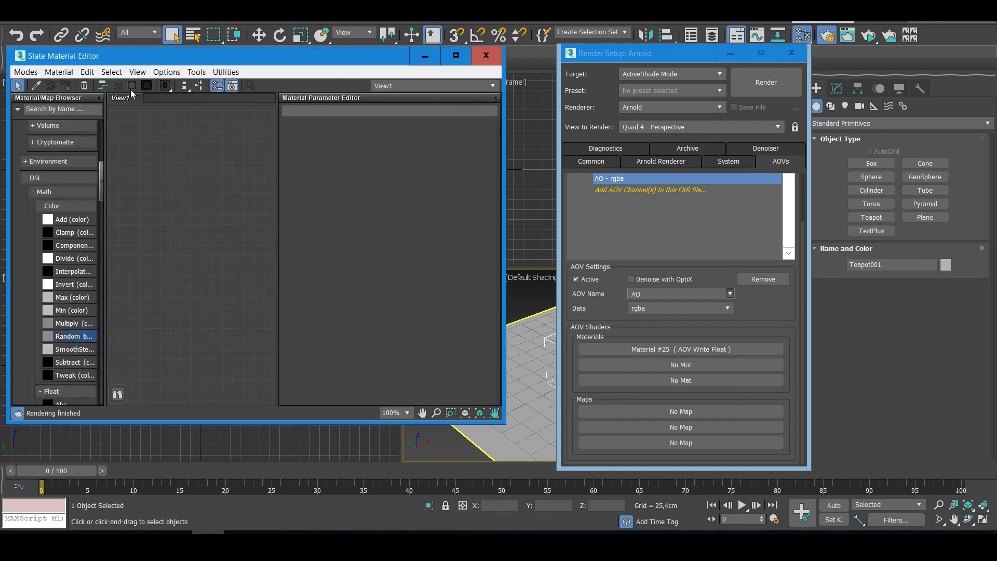
Step: Place Material #25 as a node in the Slate Material Editor view
{"action": "left_click", "coordinate": [99, 99]}
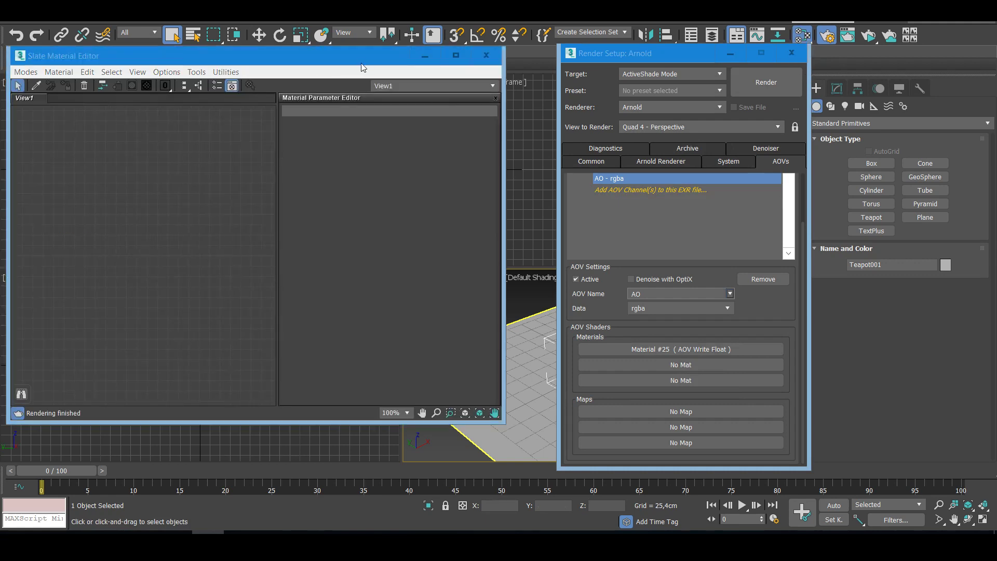
{"action": "left_click_drag", "start_coordinate": [362, 67], "coordinate": [381, 67]}
{"action": "left_click_drag", "start_coordinate": [676, 349], "coordinate": [227, 249]}
{"action": "left_click", "coordinate": [250, 284]}
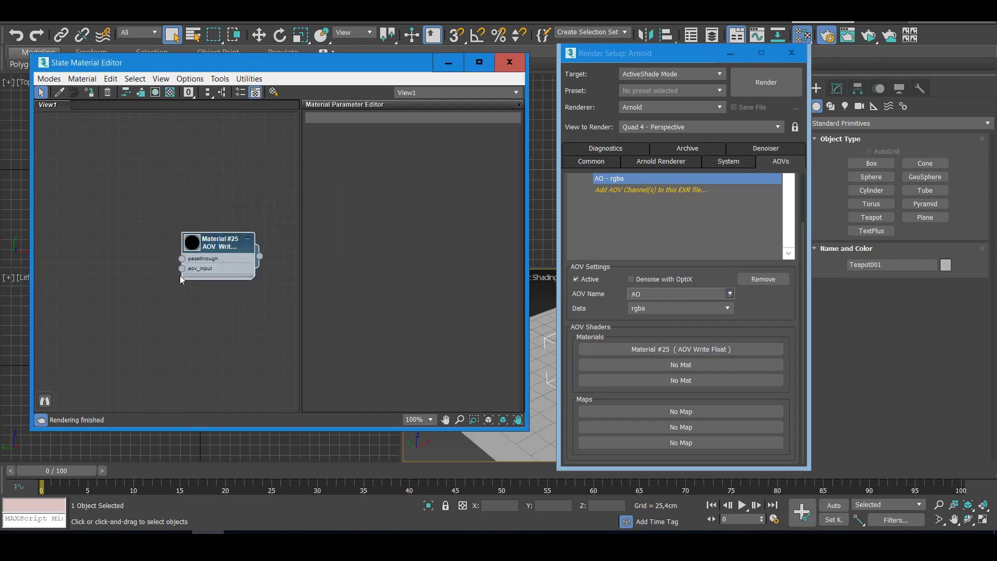
Step: Wire a new Arnold Ambient Occlusion map (Map #1) into Material #25's aov_input
{"action": "left_click_drag", "start_coordinate": [160, 278], "coordinate": [160, 278]}
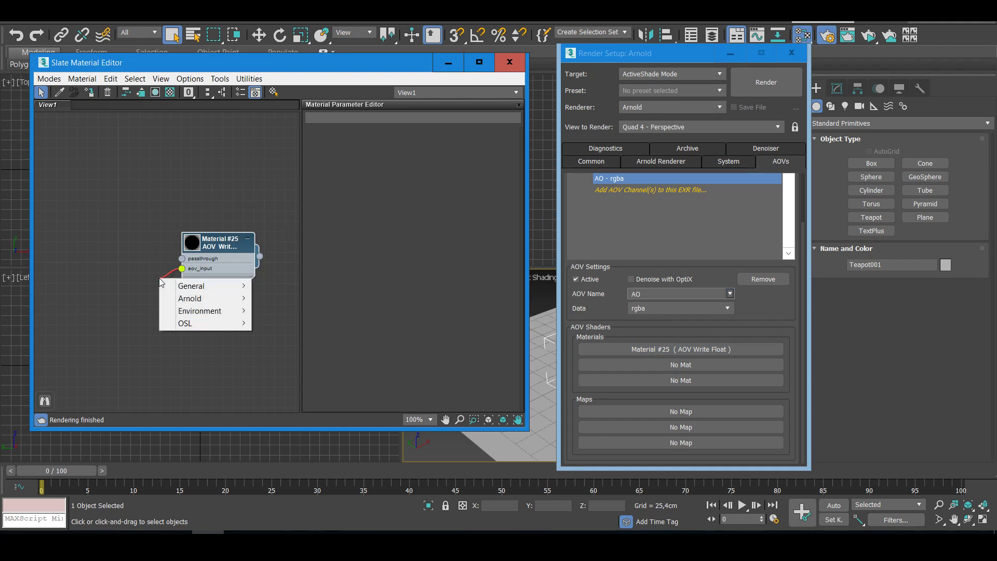
{"action": "mouse_move", "coordinate": [208, 298]}
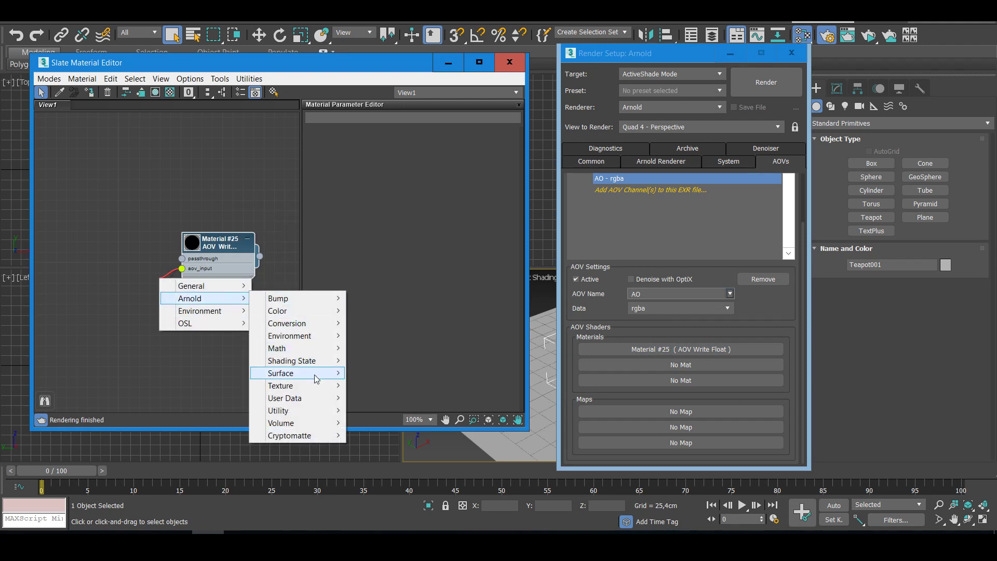
{"action": "mouse_move", "coordinate": [312, 379]}
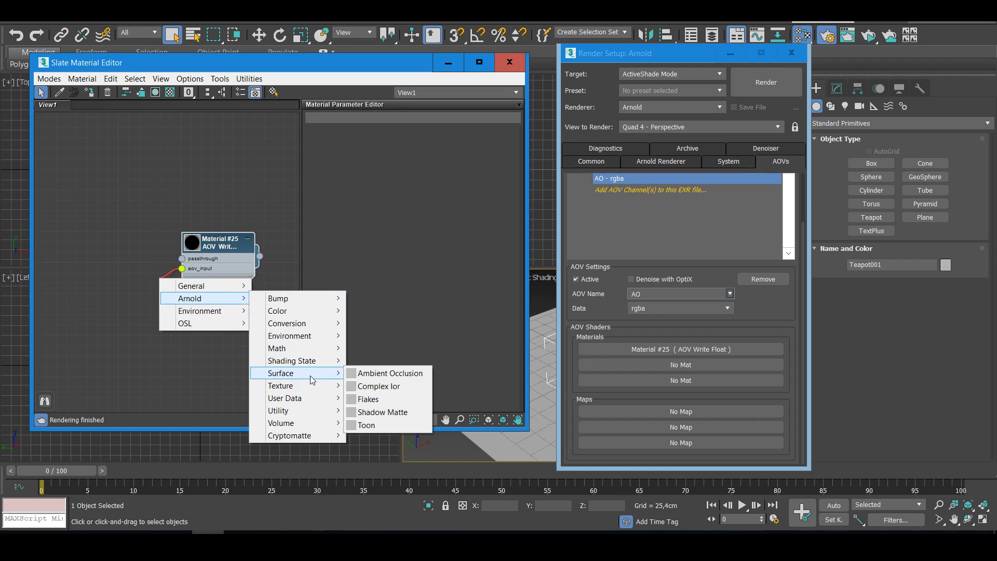
{"action": "left_click", "coordinate": [397, 373]}
{"action": "left_click_drag", "start_coordinate": [165, 276], "coordinate": [121, 246]}
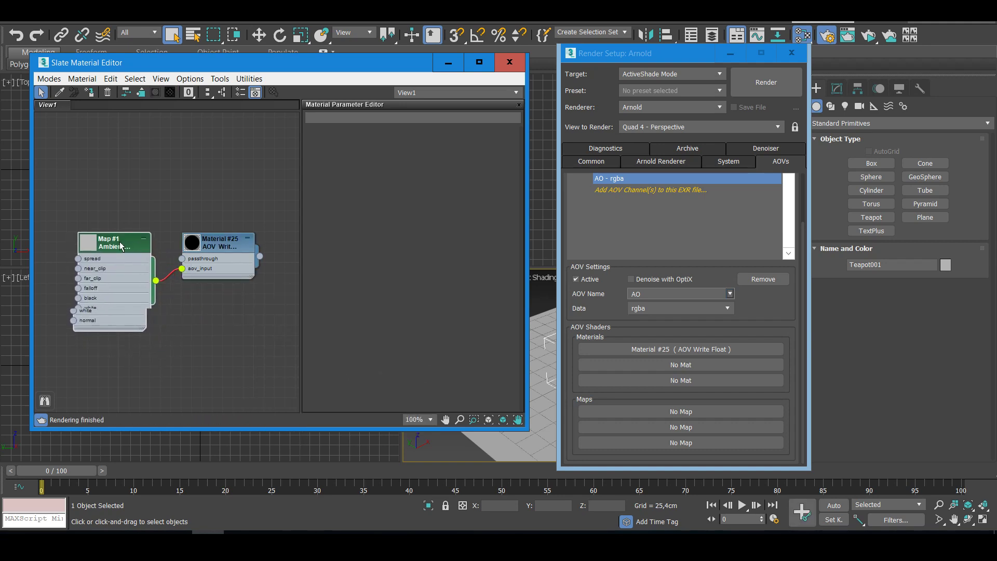
{"action": "double_click", "coordinate": [232, 243]}
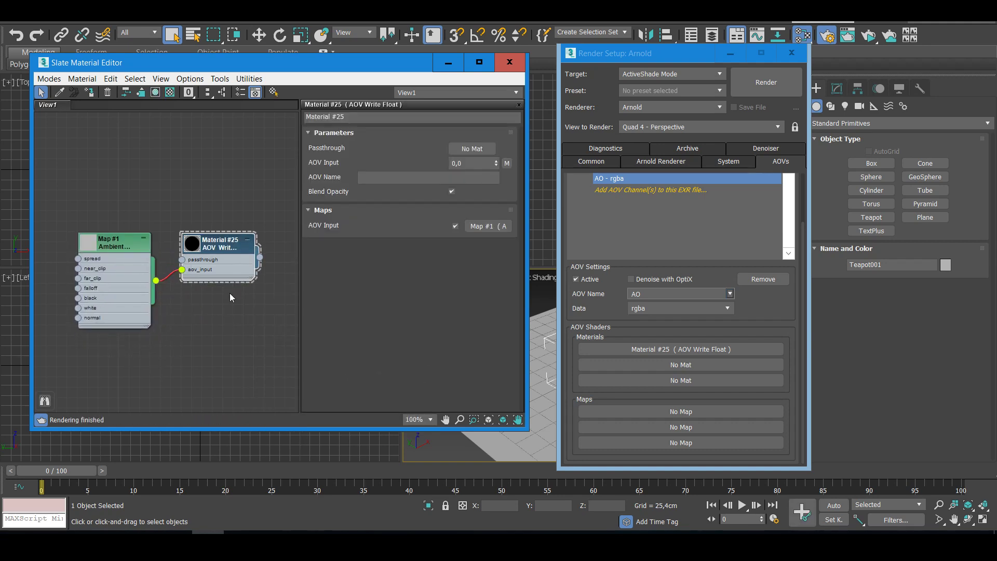
Step: Set Material #25's AOV Name to AO and launch an ActiveShade render of the teapot
{"action": "left_click", "coordinate": [371, 178]}
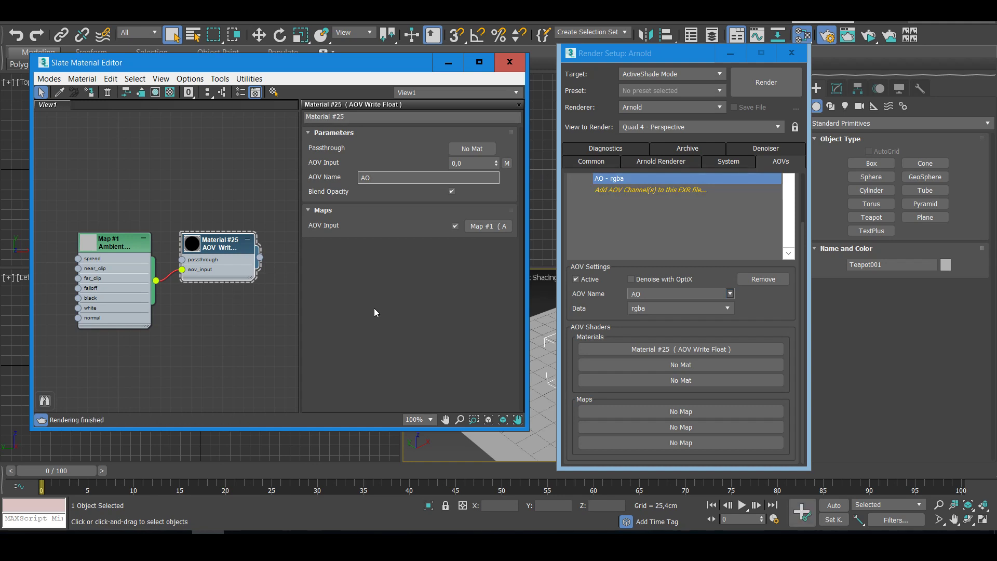
{"action": "left_click", "coordinate": [762, 85]}
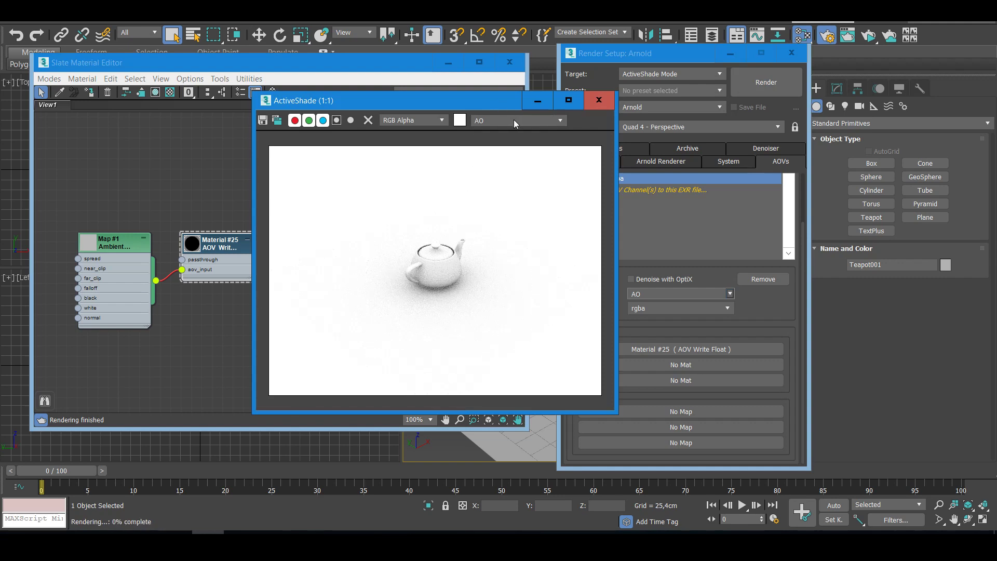
Step: Switch the ActiveShade display to RGBA and back to AO, then zoom in on the teapot
{"action": "left_click", "coordinate": [513, 120]}
{"action": "left_click", "coordinate": [488, 131]}
{"action": "left_click", "coordinate": [490, 120]}
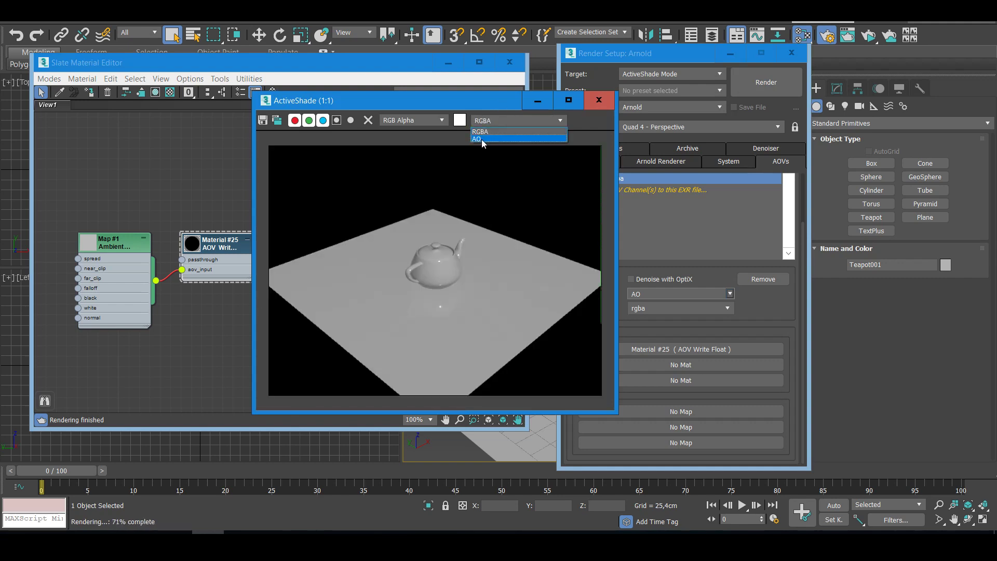
{"action": "left_click", "coordinate": [494, 139]}
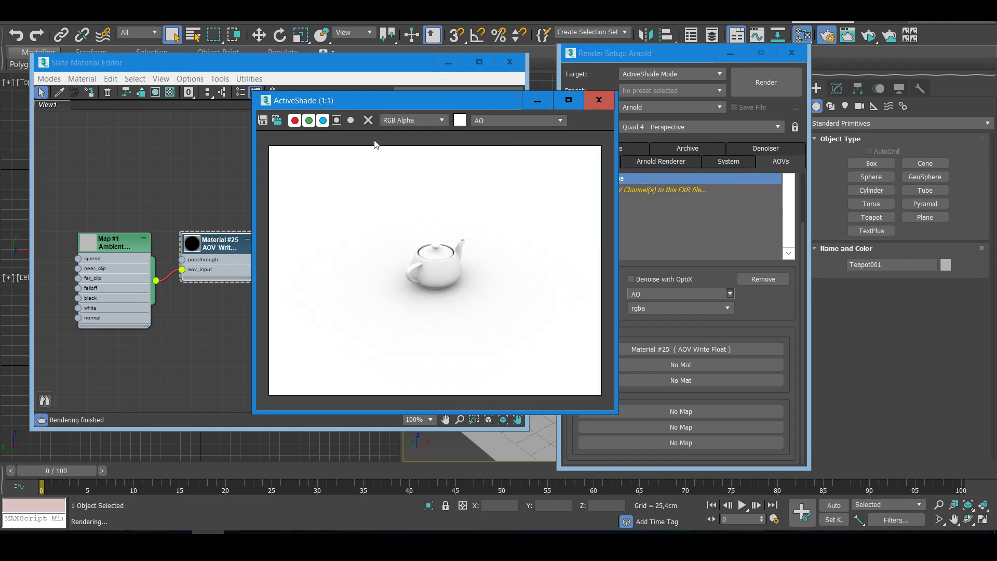
{"action": "left_click_drag", "start_coordinate": [459, 102], "coordinate": [383, 97]}
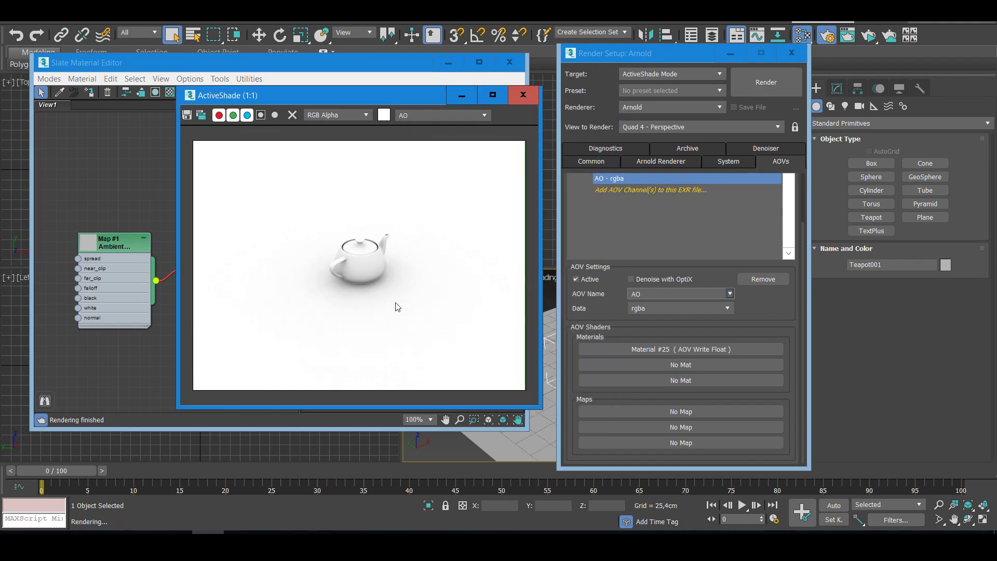
{"action": "scroll", "coordinate": [525, 437], "scroll_direction": "up", "scroll_amount": 5}
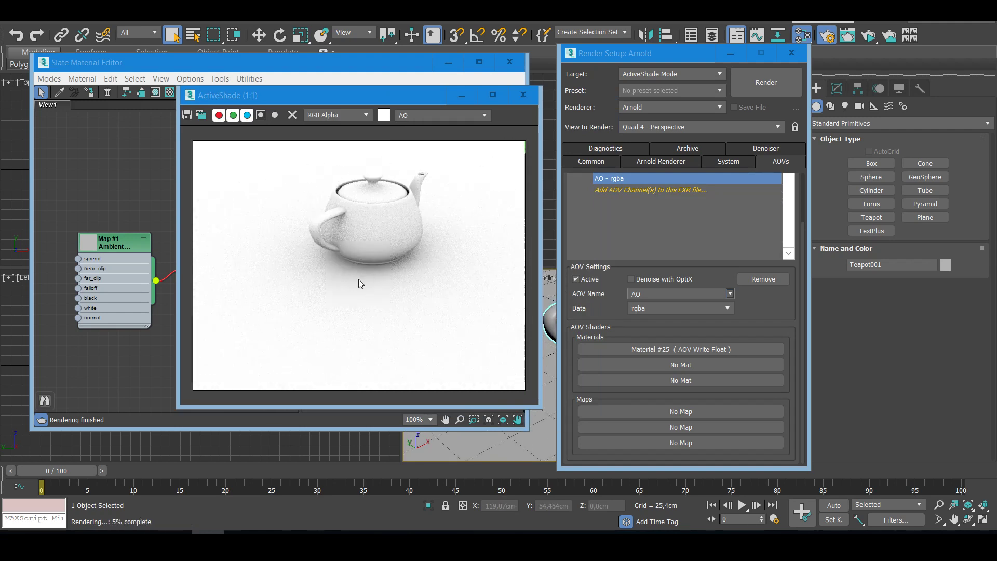
{"action": "left_click_drag", "start_coordinate": [354, 96], "coordinate": [702, 108]}
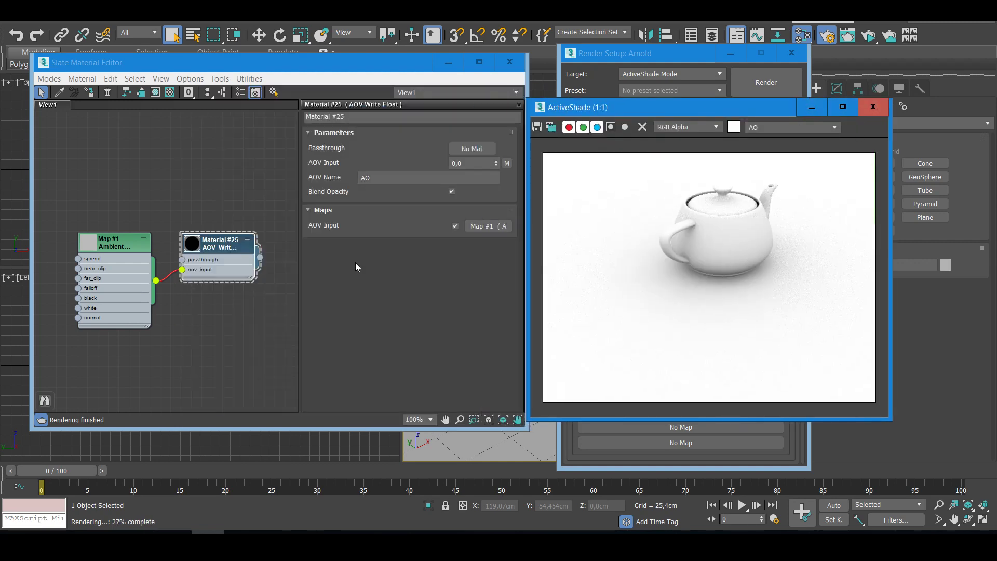
Step: Set Map #1's Ambient Occlusion Spread to 0,1 and close the ActiveShade preview
{"action": "double_click", "coordinate": [130, 241]}
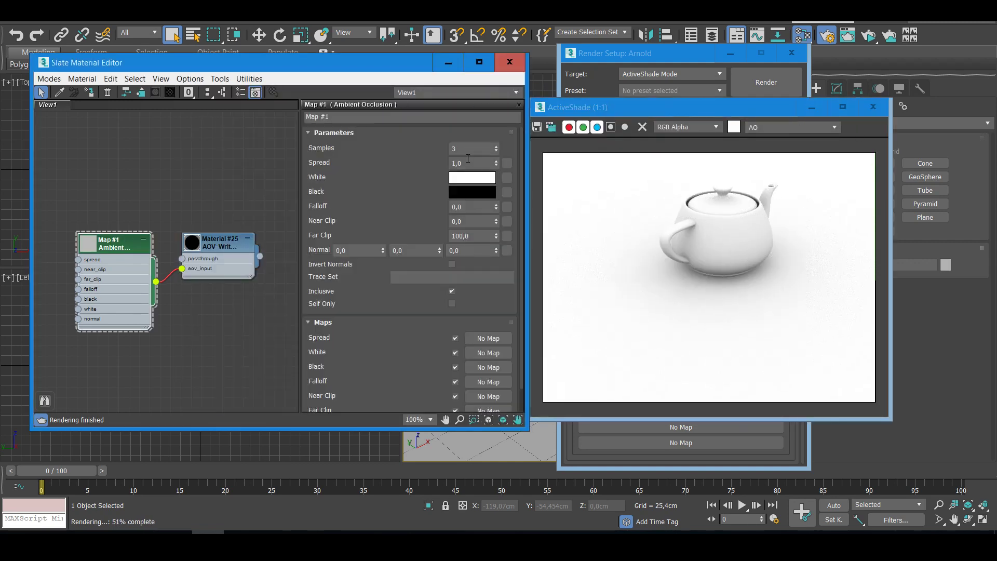
{"action": "left_click", "coordinate": [467, 161]}
{"action": "type", "text": ",1"}
{"action": "key", "text": "Return"}
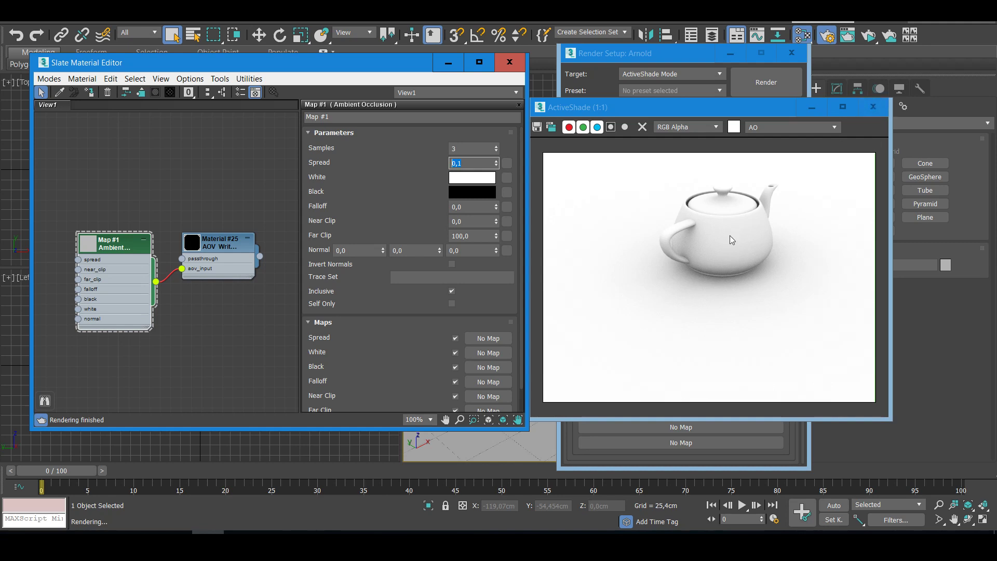
{"action": "left_click", "coordinate": [873, 107]}
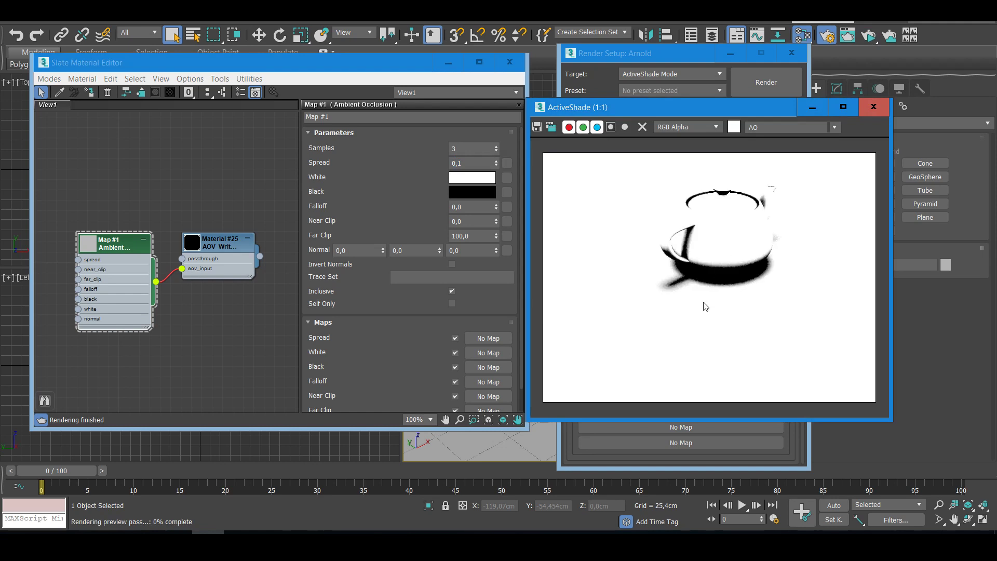
Step: Restore the Ambient Occlusion Spread value to 1,0
{"action": "left_click", "coordinate": [475, 164]}
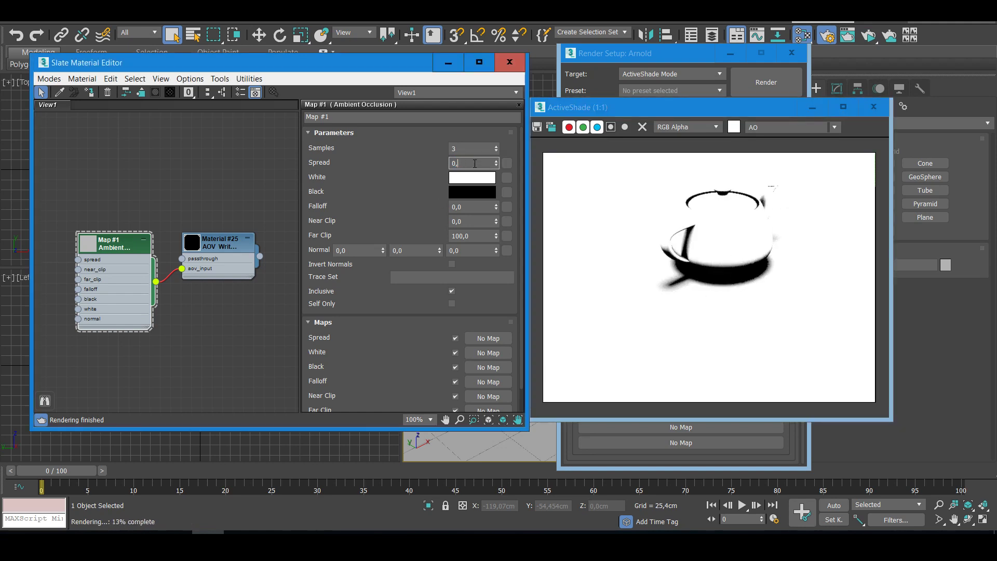
{"action": "key", "text": "BackSpace"}
{"action": "key", "text": "BackSpace"}
{"action": "type", "text": "1"}
{"action": "key", "text": "Return"}
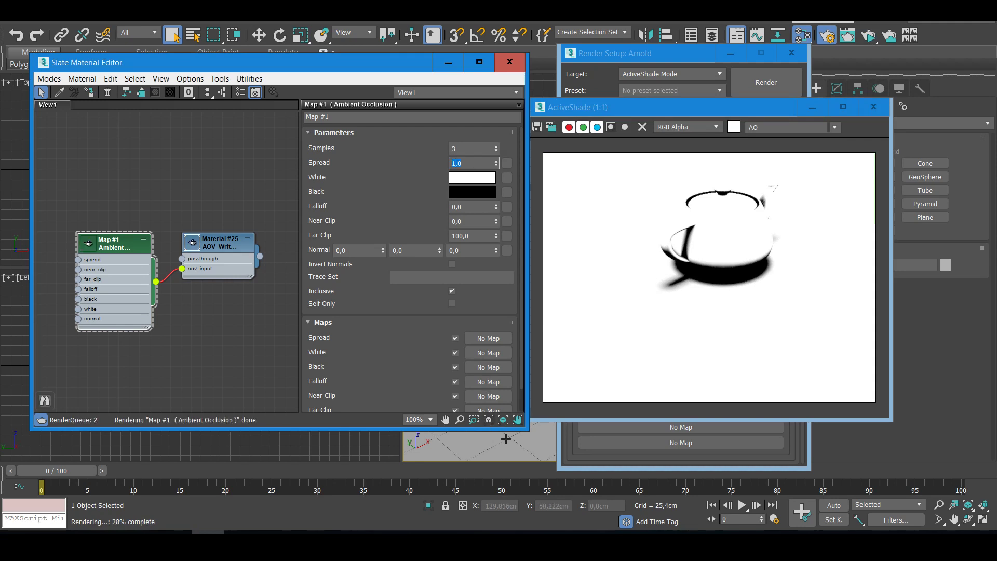
{"action": "left_click", "coordinate": [515, 441]}
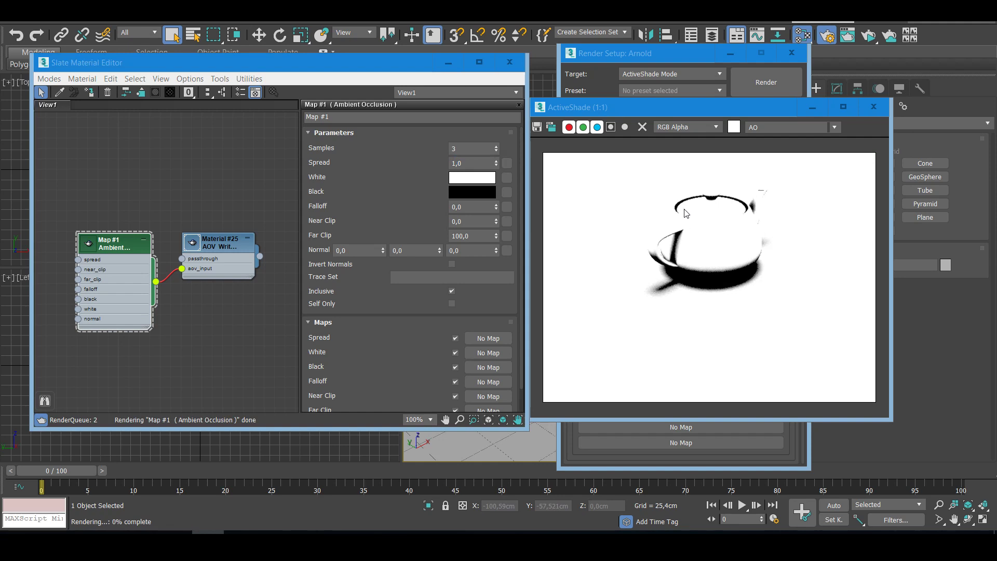
{"action": "left_click", "coordinate": [874, 106]}
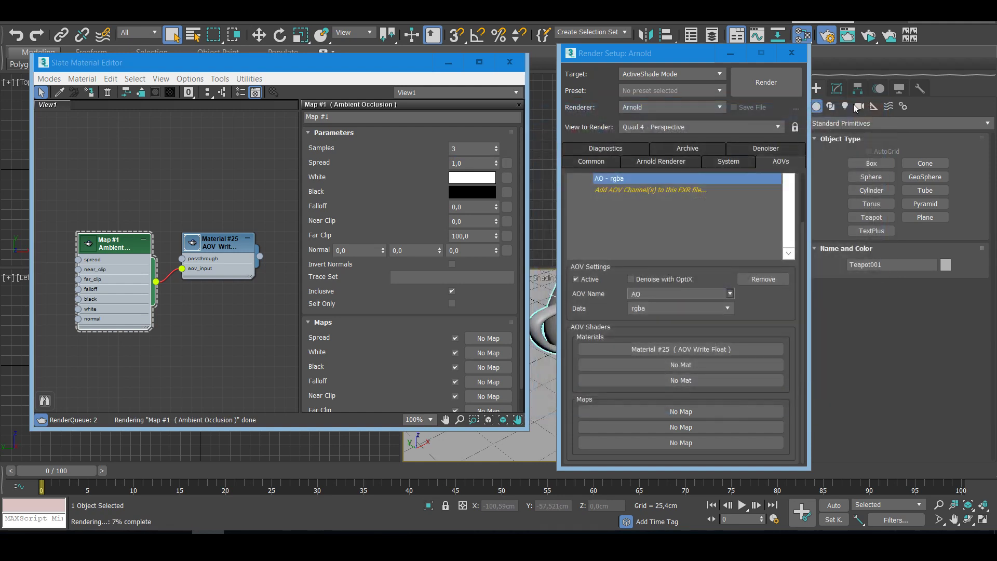
{"action": "left_click", "coordinate": [869, 34]}
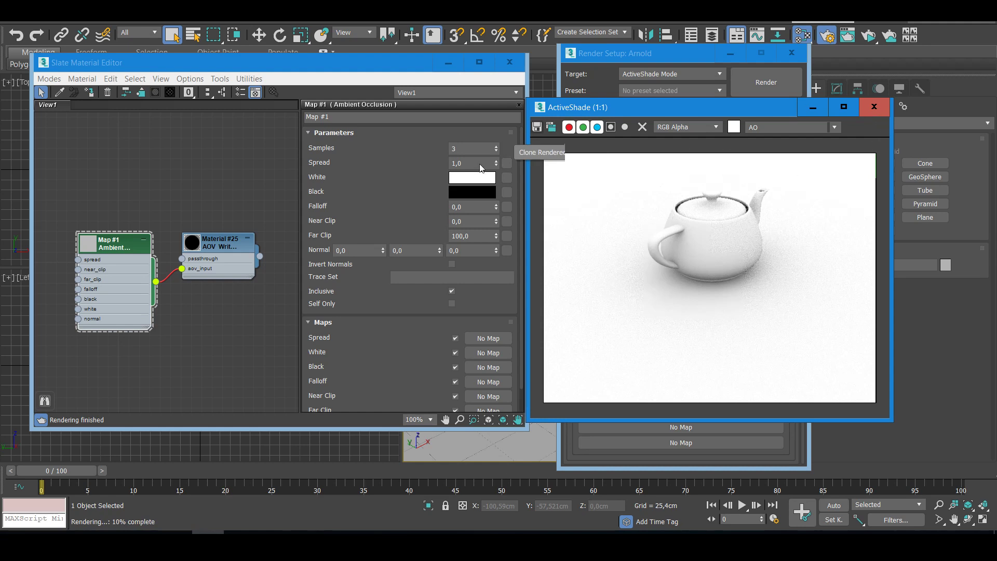
{"action": "key", "text": "F10"}
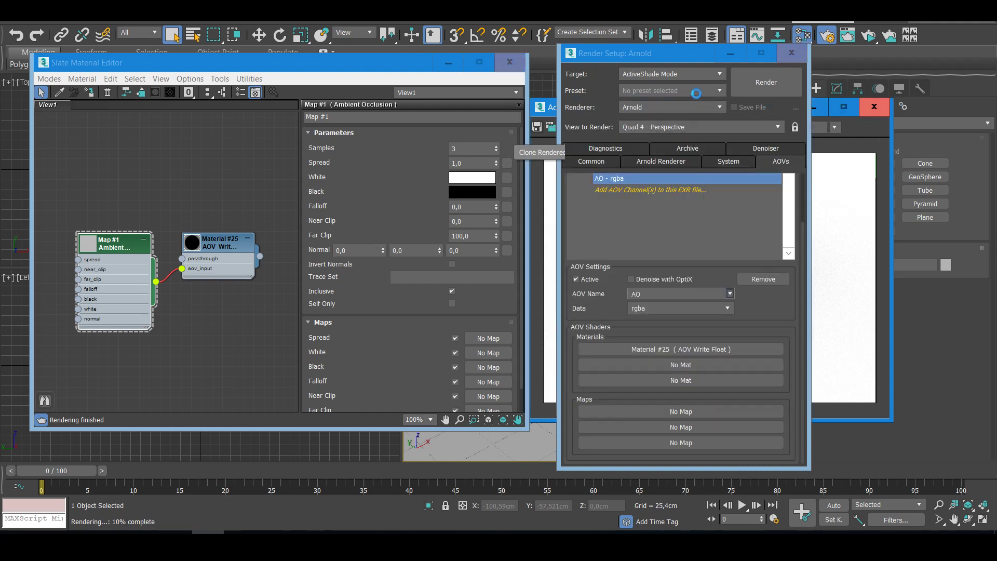
{"action": "left_click", "coordinate": [874, 106]}
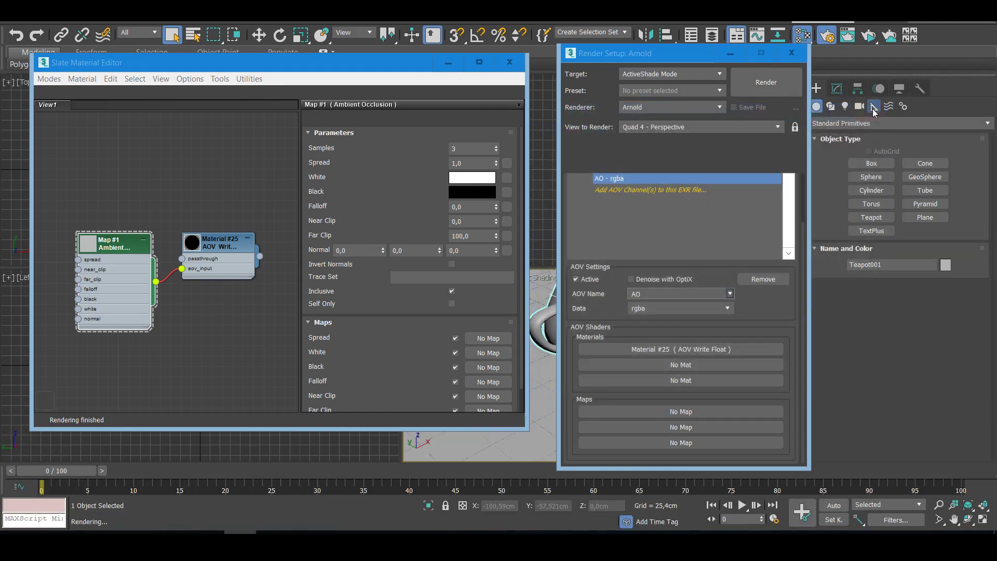
Step: Switch the target to Production Rendering Mode and add a custom AO rgba AOV to a new EXR file
{"action": "left_click", "coordinate": [720, 73]}
{"action": "left_click", "coordinate": [640, 85]}
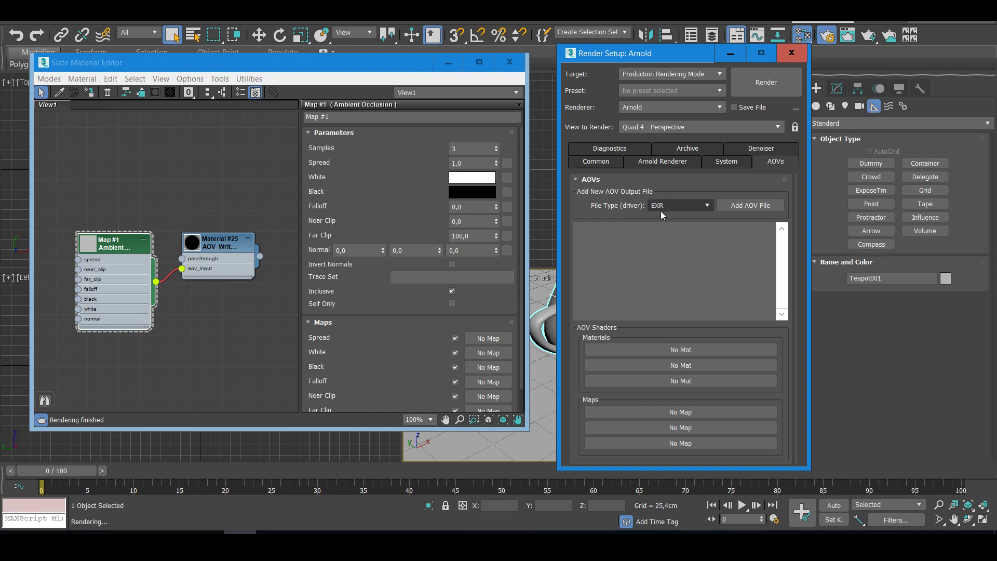
{"action": "left_click", "coordinate": [751, 204]}
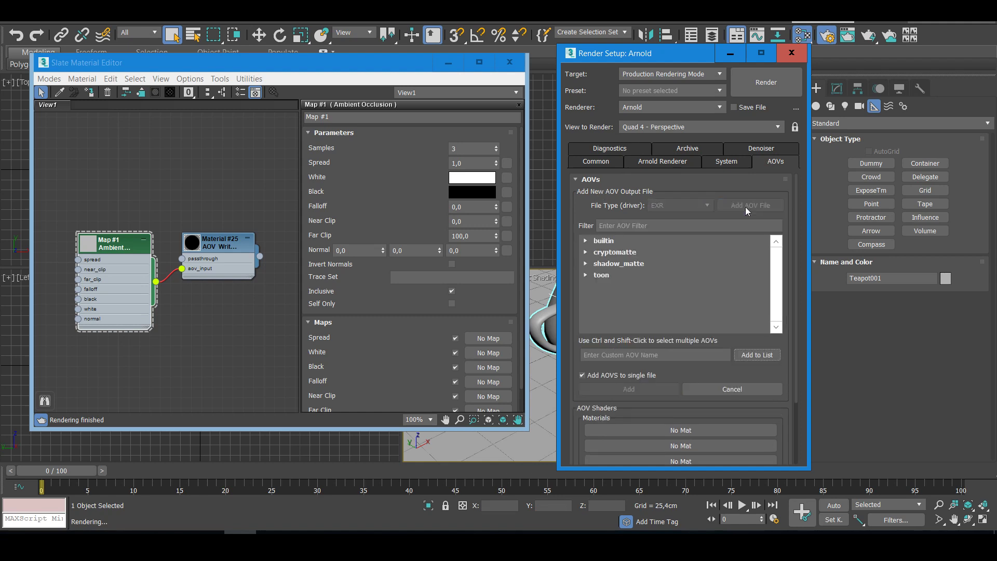
{"action": "left_click", "coordinate": [647, 353]}
{"action": "type", "text": "A"}
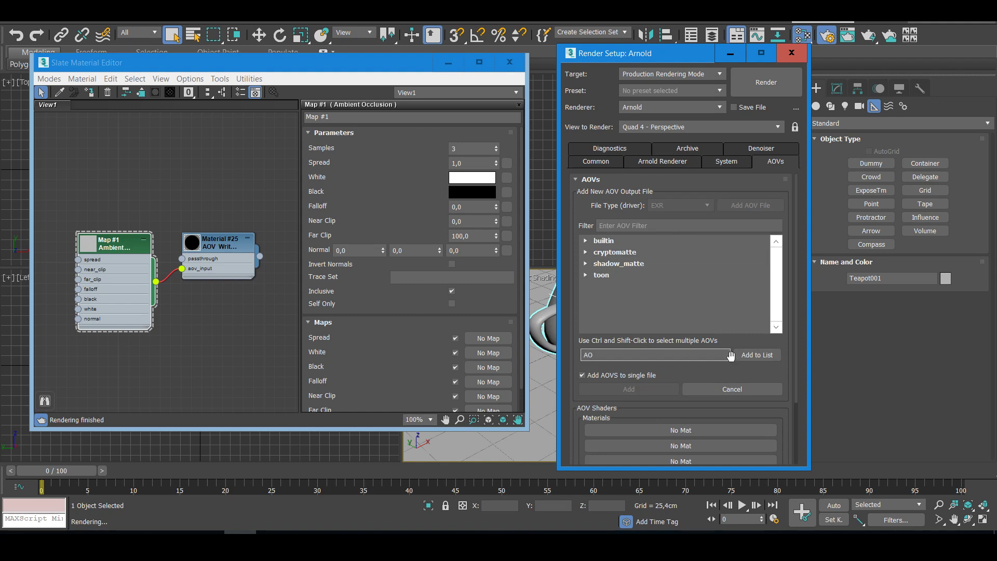
{"action": "type", "text": "O"}
{"action": "left_click", "coordinate": [763, 355]}
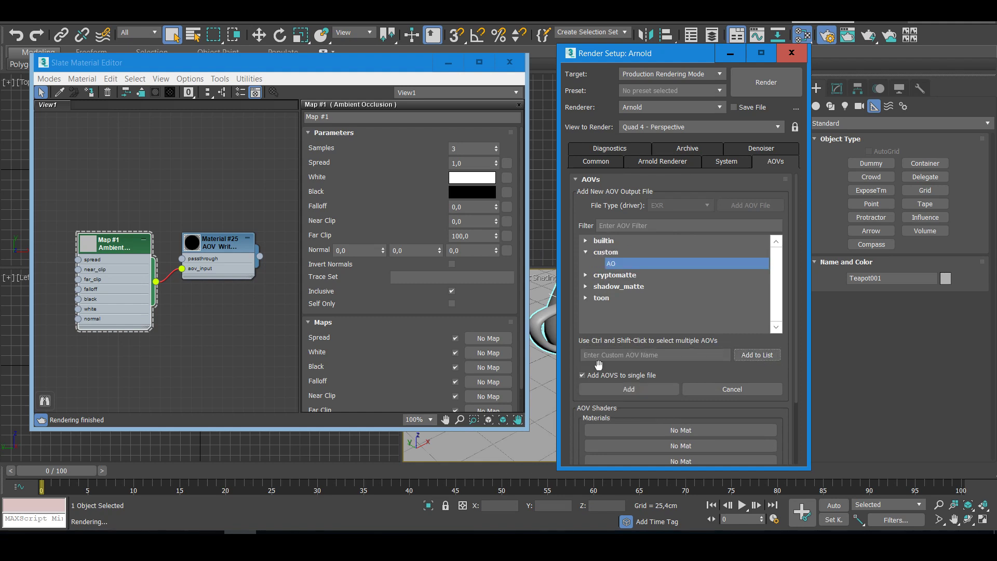
{"action": "left_click", "coordinate": [647, 390]}
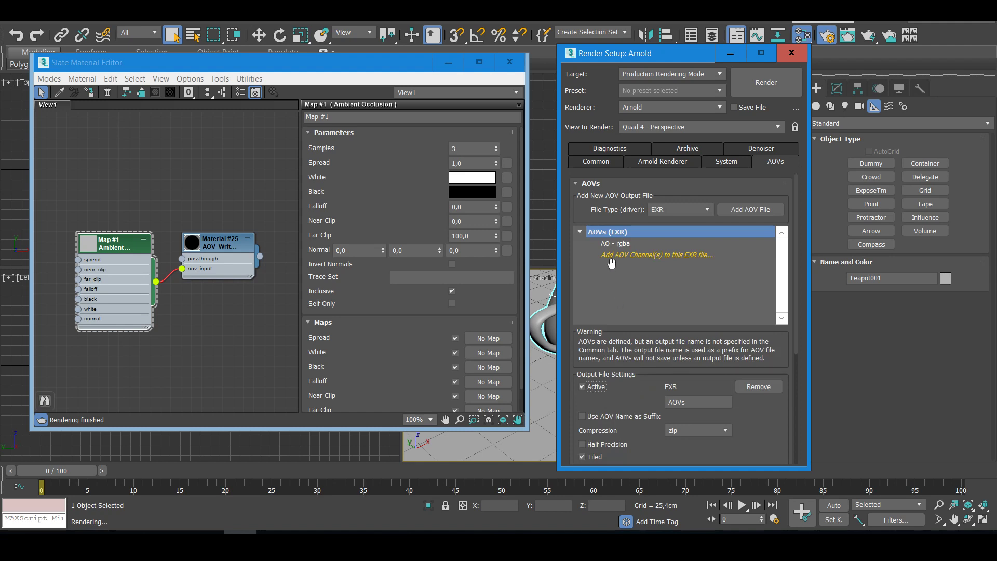
{"action": "left_click", "coordinate": [609, 242]}
{"action": "scroll", "coordinate": [579, 426], "scroll_direction": "down", "scroll_amount": 5}
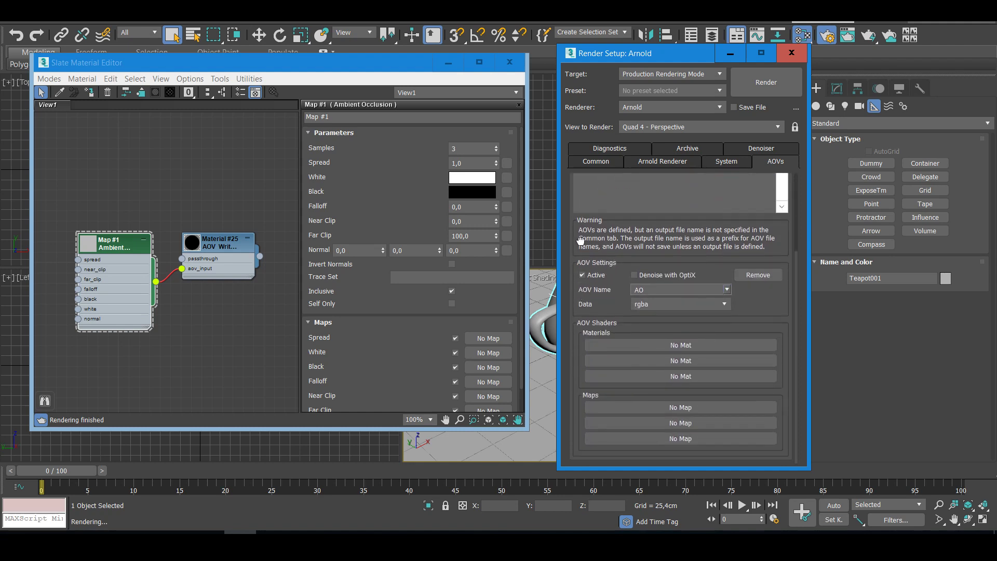
Step: Instance Material #25 into the first AOV Shaders slot and render the teapot in production mode
{"action": "left_click", "coordinate": [261, 259]}
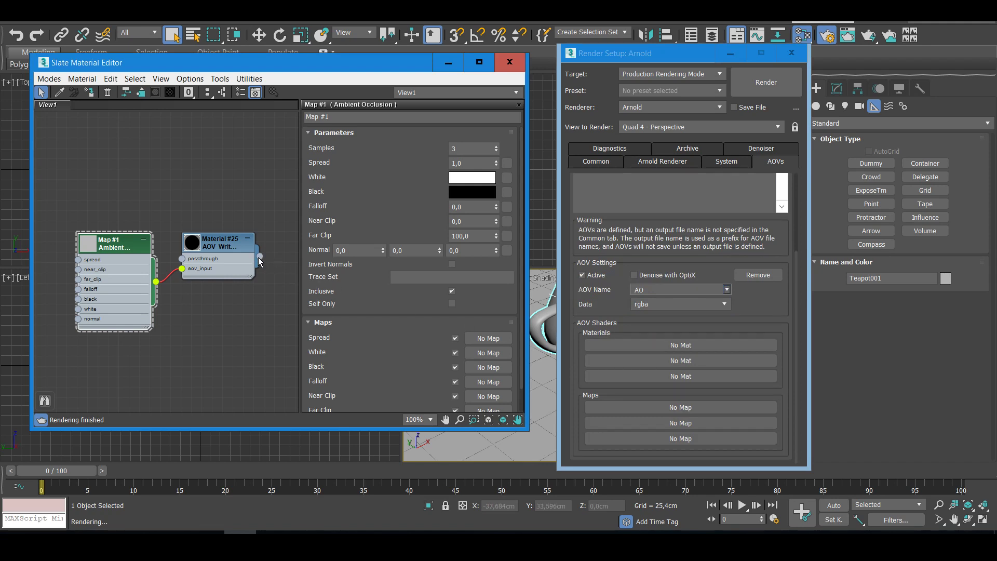
{"action": "left_click_drag", "start_coordinate": [260, 257], "coordinate": [623, 340]}
{"action": "left_click_drag", "start_coordinate": [624, 341], "coordinate": [624, 341]}
{"action": "left_click", "coordinate": [654, 299]}
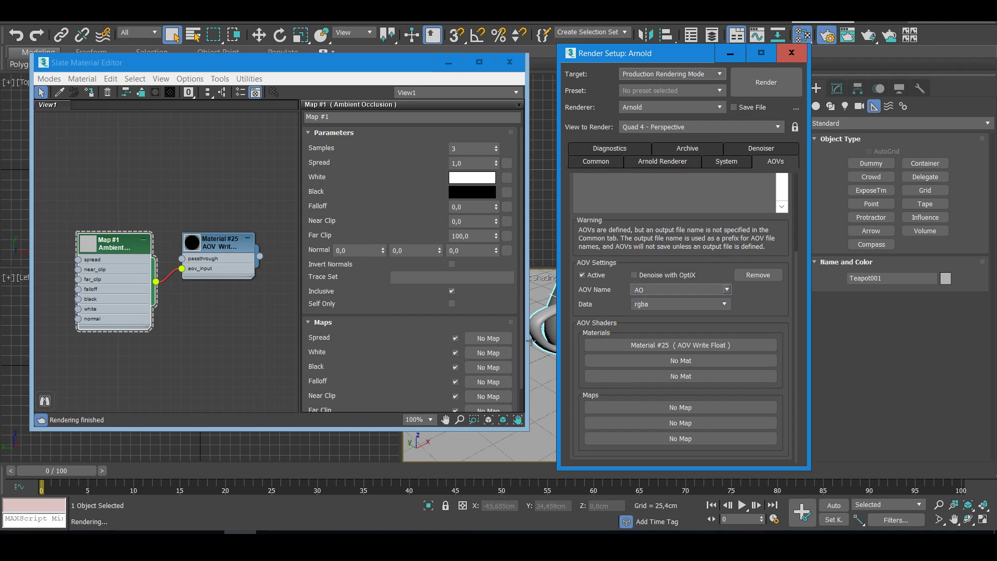
{"action": "left_click", "coordinate": [540, 320]}
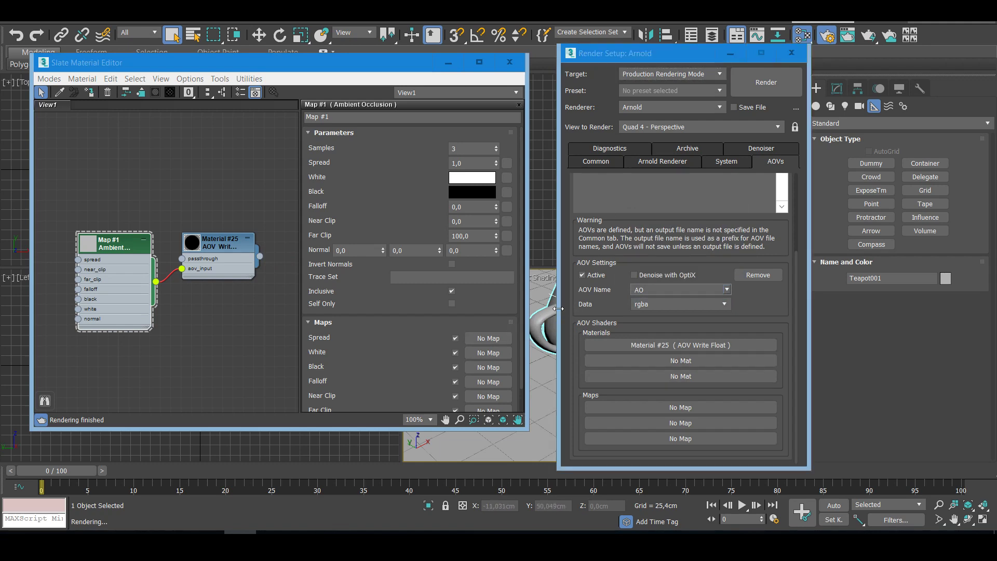
{"action": "left_click", "coordinate": [766, 83]}
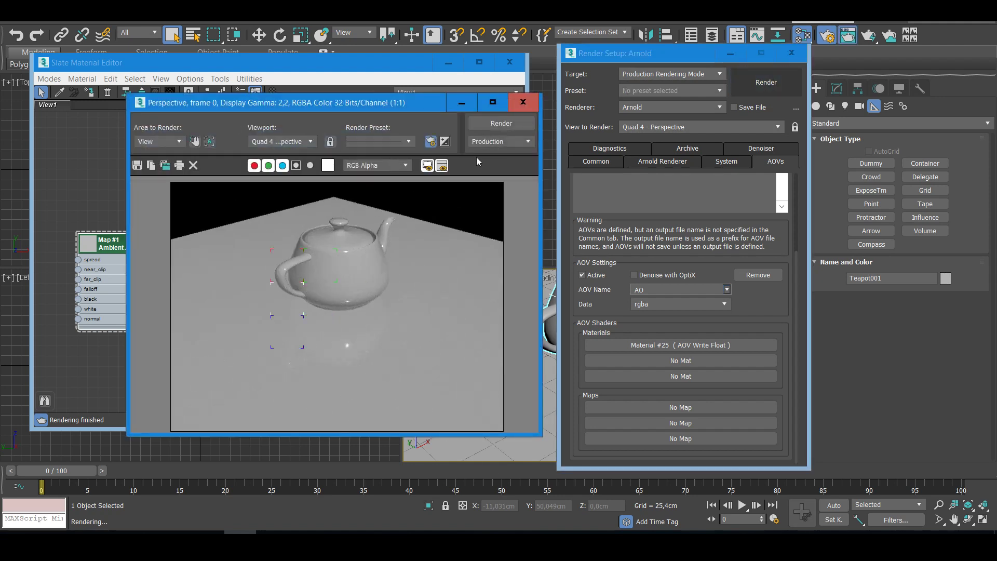
Step: Check the frame buffer's channel list, keep RGB Alpha, and close the render window
{"action": "left_click", "coordinate": [397, 167]}
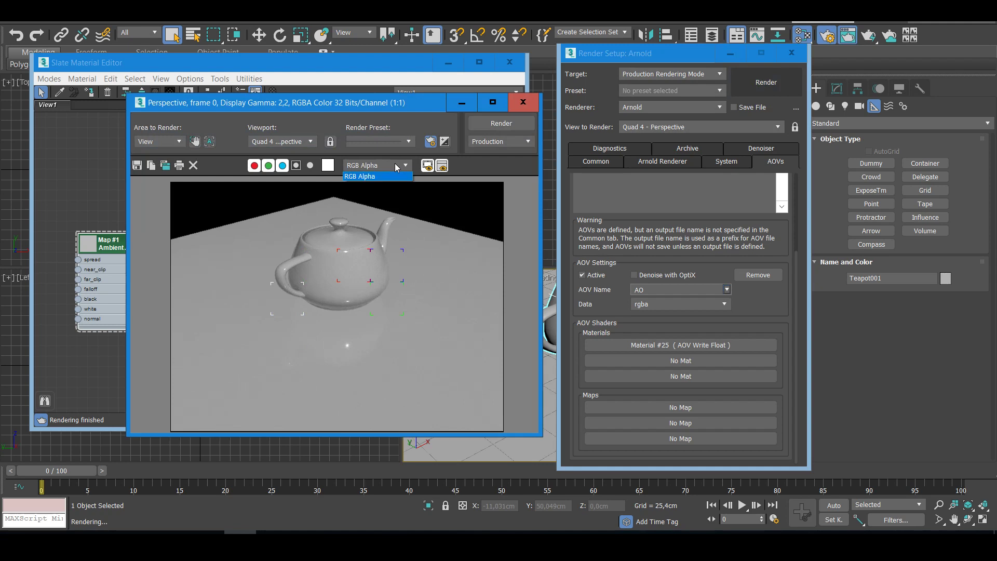
{"action": "left_click", "coordinate": [361, 176]}
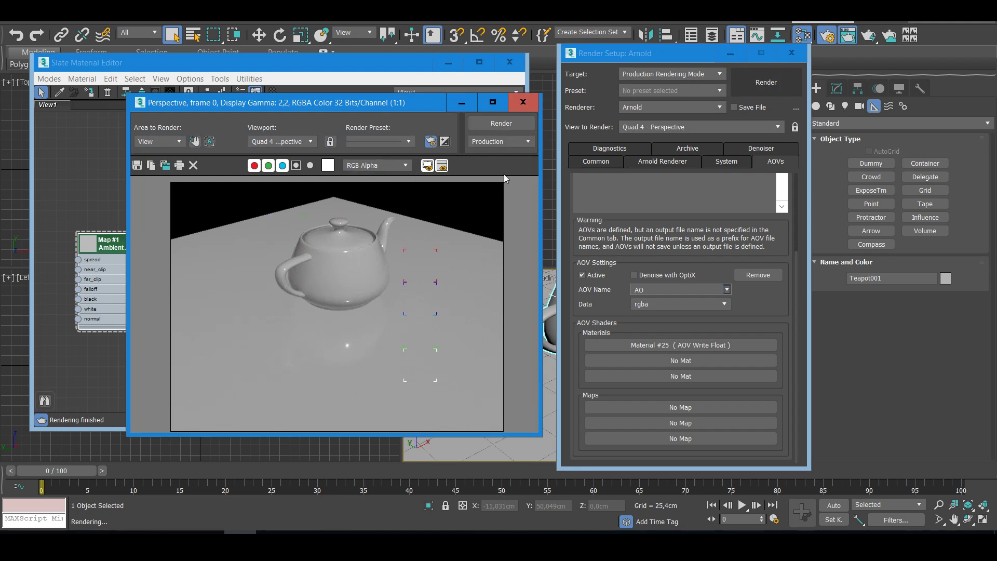
{"action": "left_click", "coordinate": [523, 102]}
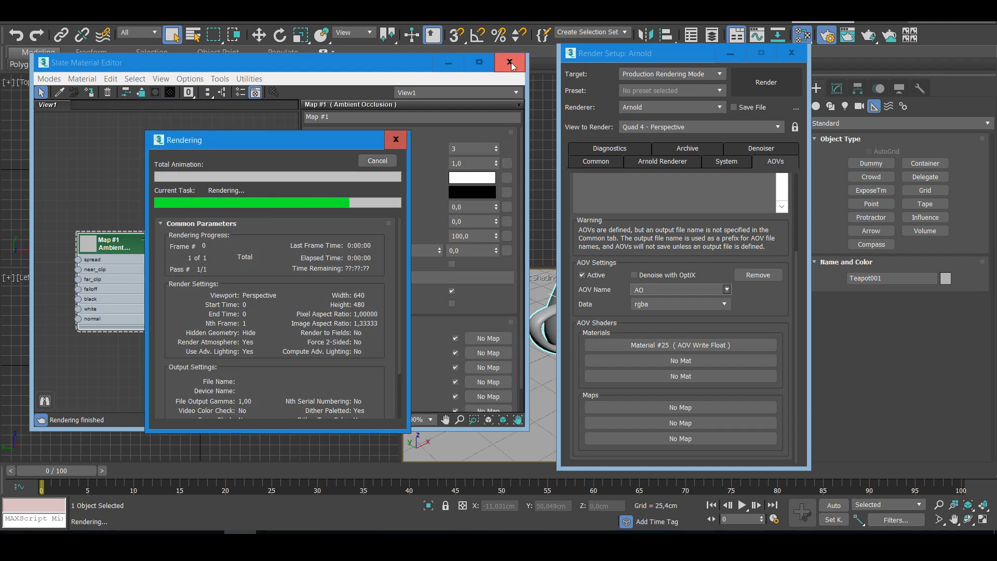
Step: On the Common tab, set Render Output to AO_test.png in renderoutput, accepting default PNG settings
{"action": "left_click", "coordinate": [597, 162]}
{"action": "scroll", "coordinate": [574, 357], "scroll_direction": "down", "scroll_amount": 4}
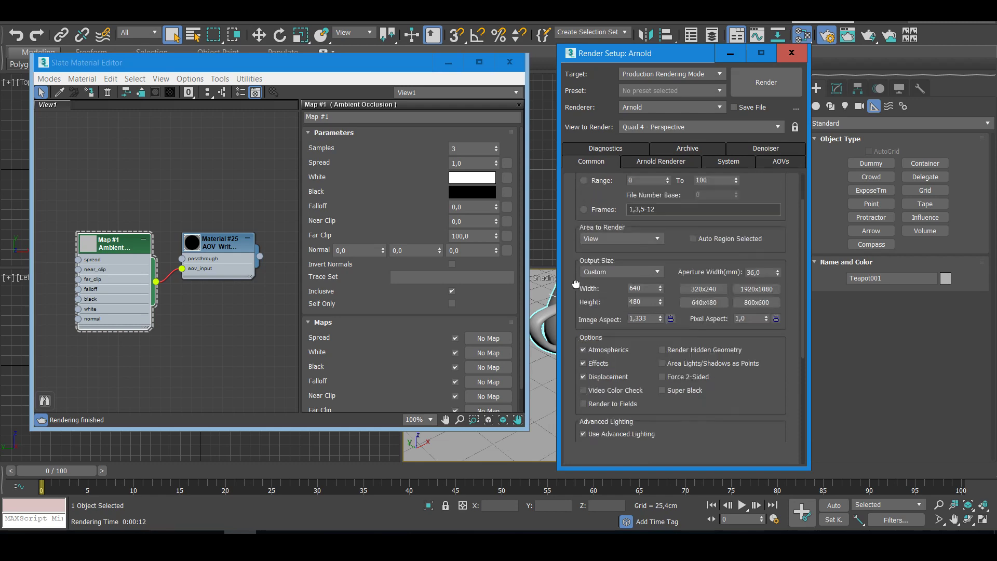
{"action": "scroll", "coordinate": [687, 355], "scroll_direction": "down", "scroll_amount": 1}
{"action": "left_click", "coordinate": [757, 310]}
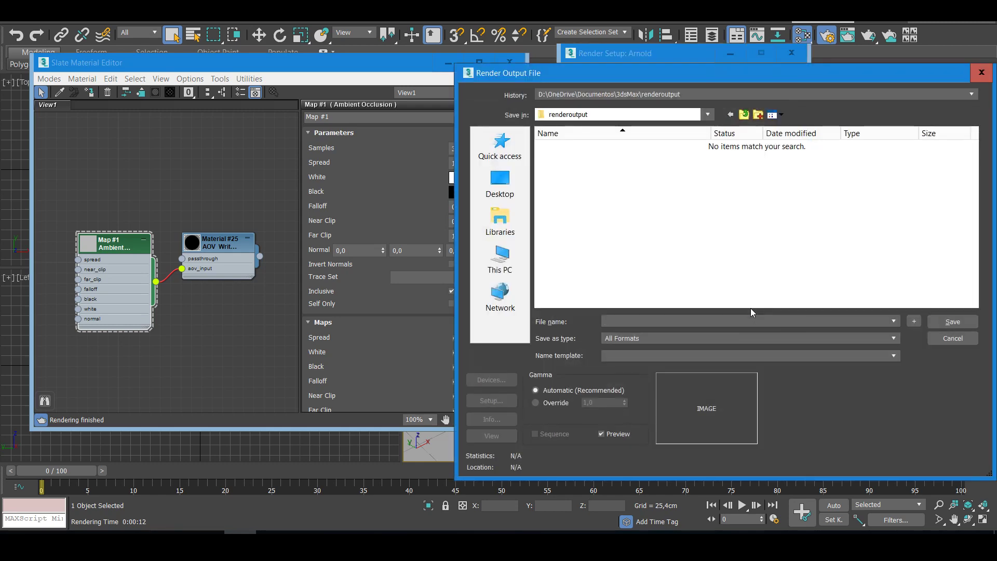
{"action": "type", "text": "AO_test.png"}
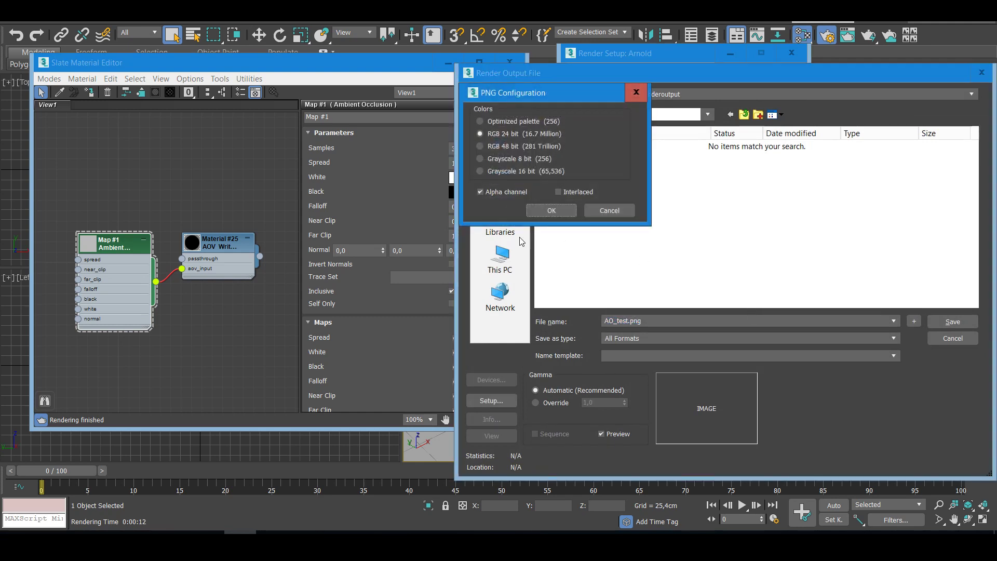
{"action": "left_click", "coordinate": [544, 209]}
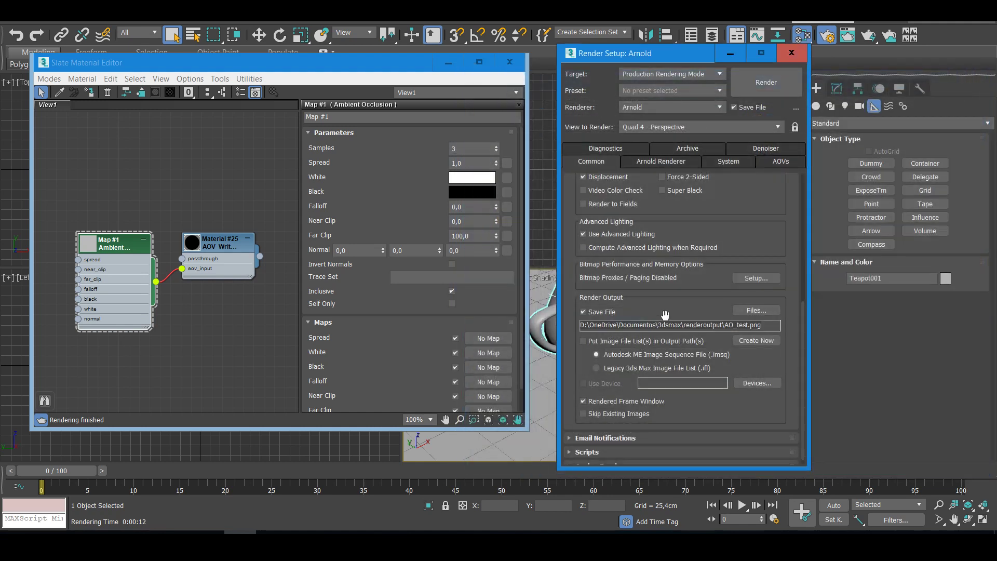
Step: Render the teapot scene from the AOVs tab, writing AO_test.png and its AOV output
{"action": "left_click", "coordinate": [774, 162]}
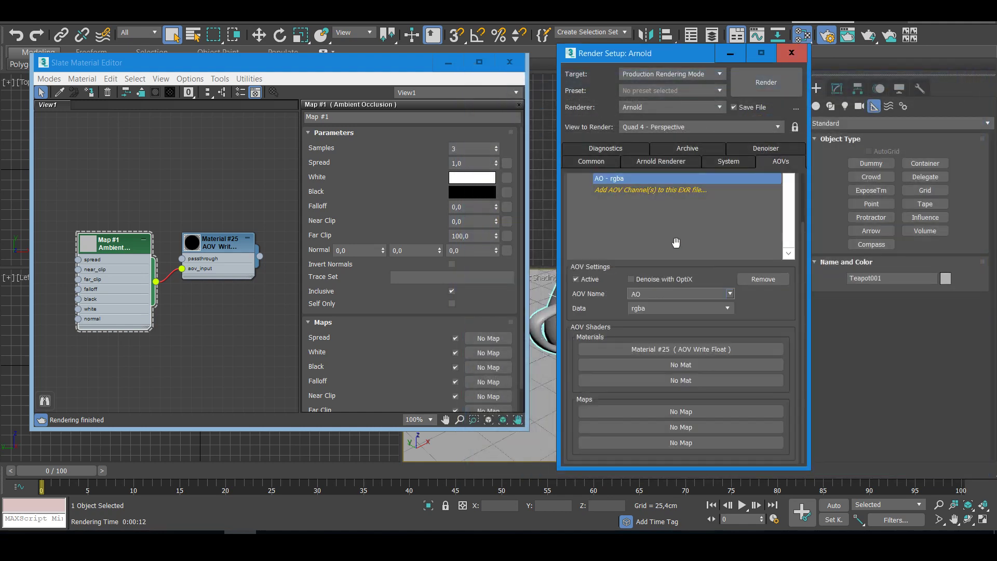
{"action": "left_click", "coordinate": [740, 83]}
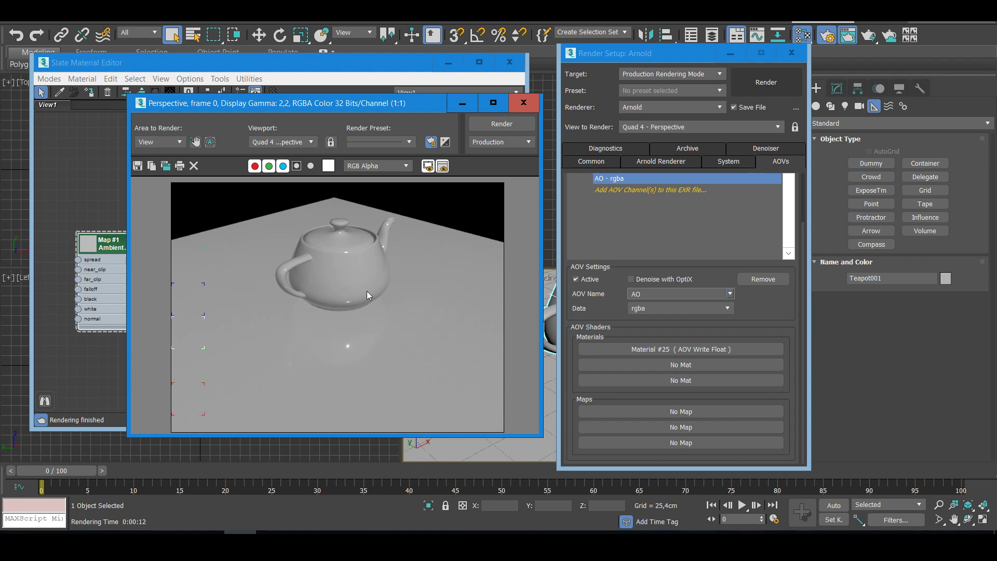
Step: Browse renderoutput with All Formats and preview AO_test_AOVs.exr showing the white ambient-occlusion teapot
{"action": "left_click", "coordinate": [593, 163]}
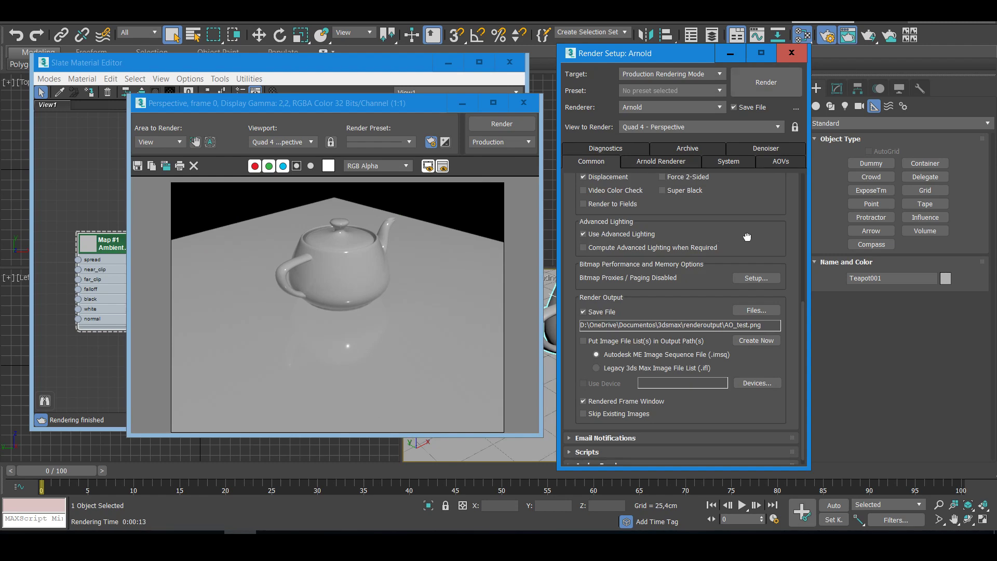
{"action": "scroll", "coordinate": [748, 236], "scroll_direction": "down", "scroll_amount": 1}
{"action": "left_click", "coordinate": [756, 303]}
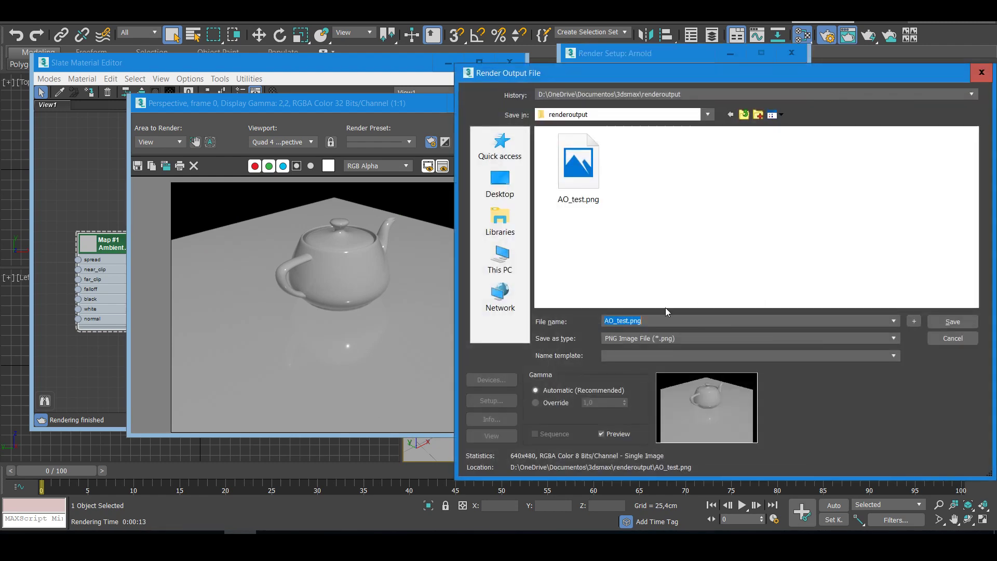
{"action": "left_click", "coordinate": [716, 342]}
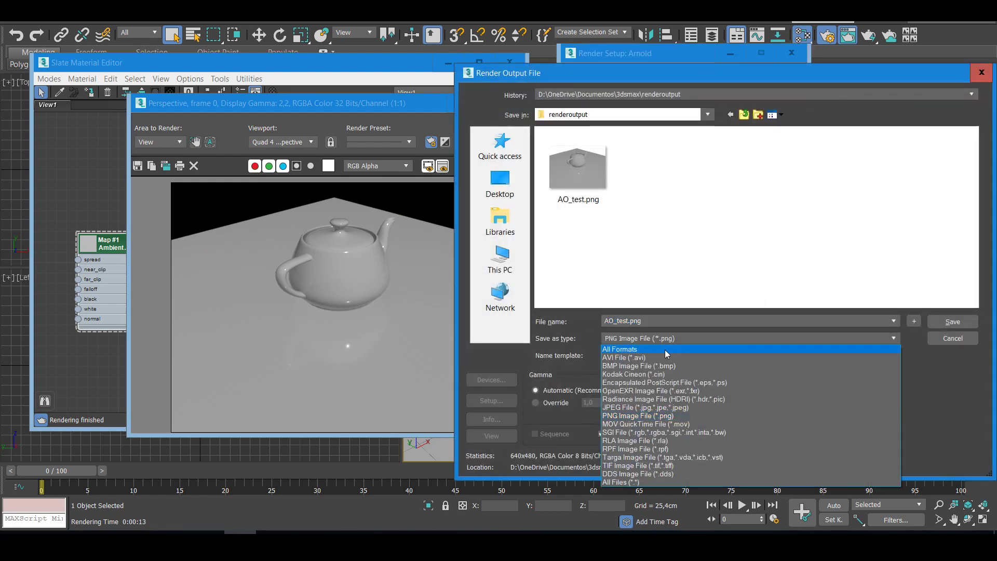
{"action": "left_click", "coordinate": [664, 350]}
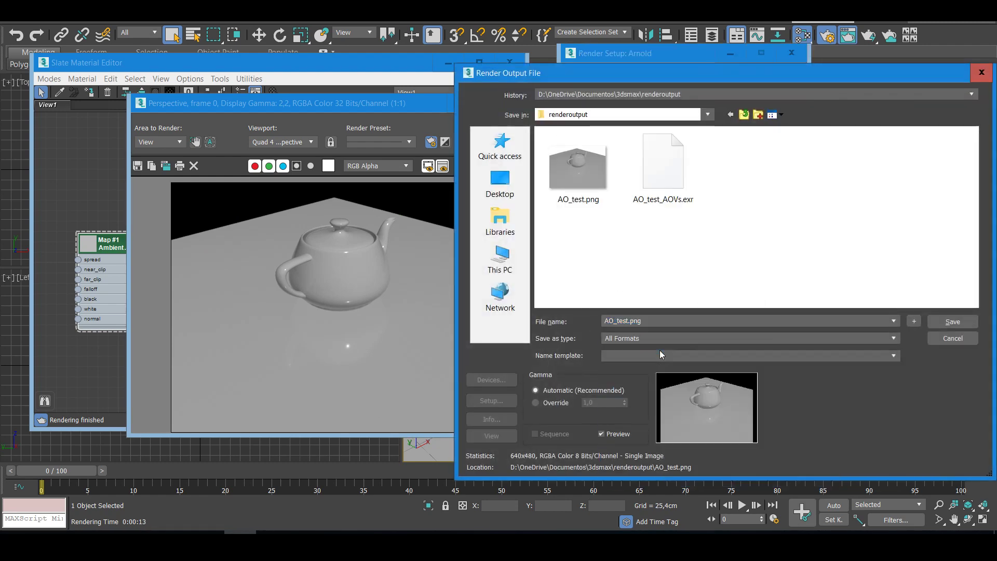
{"action": "left_click", "coordinate": [677, 179]}
{"action": "left_click", "coordinate": [502, 435]}
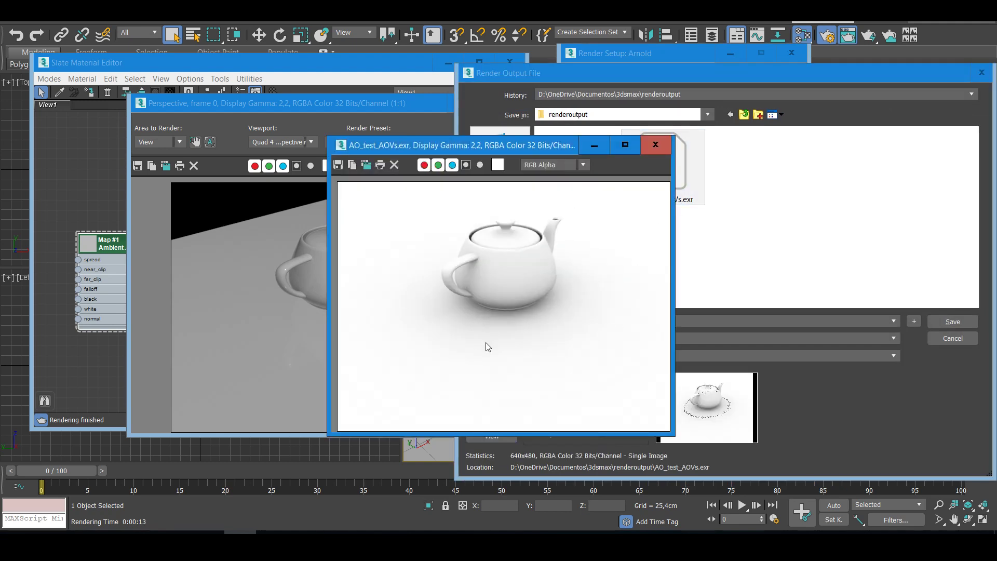
{"action": "left_click", "coordinate": [656, 144]}
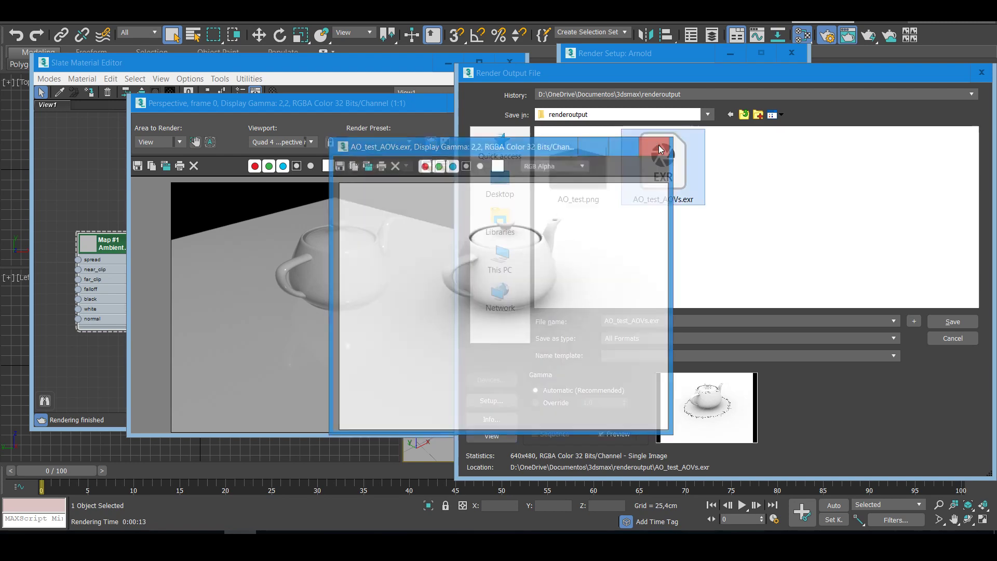
Step: Close the file browser and frame window, then add an Arnold Utility Map to Material node
{"action": "left_click", "coordinate": [982, 72]}
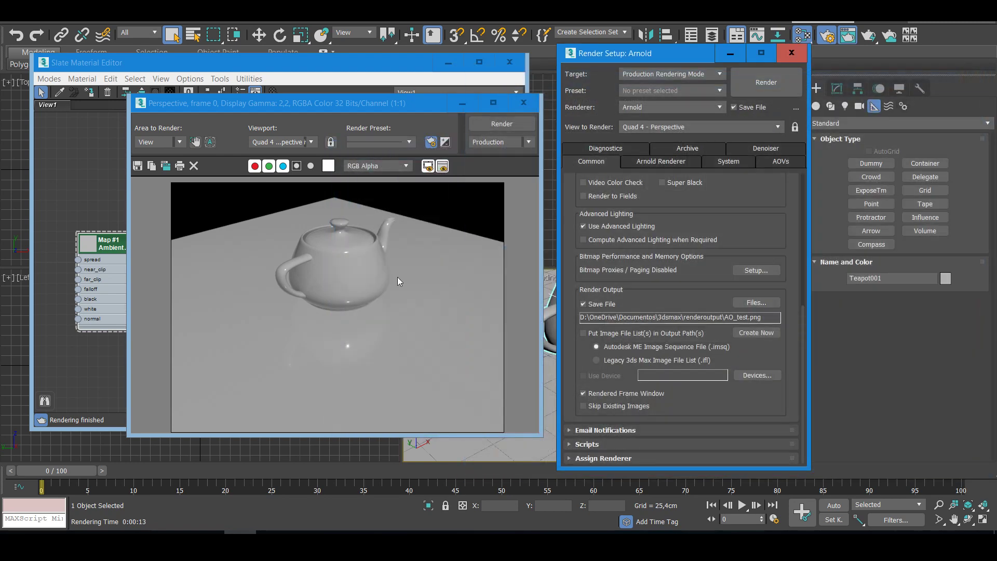
{"action": "left_click", "coordinate": [524, 103]}
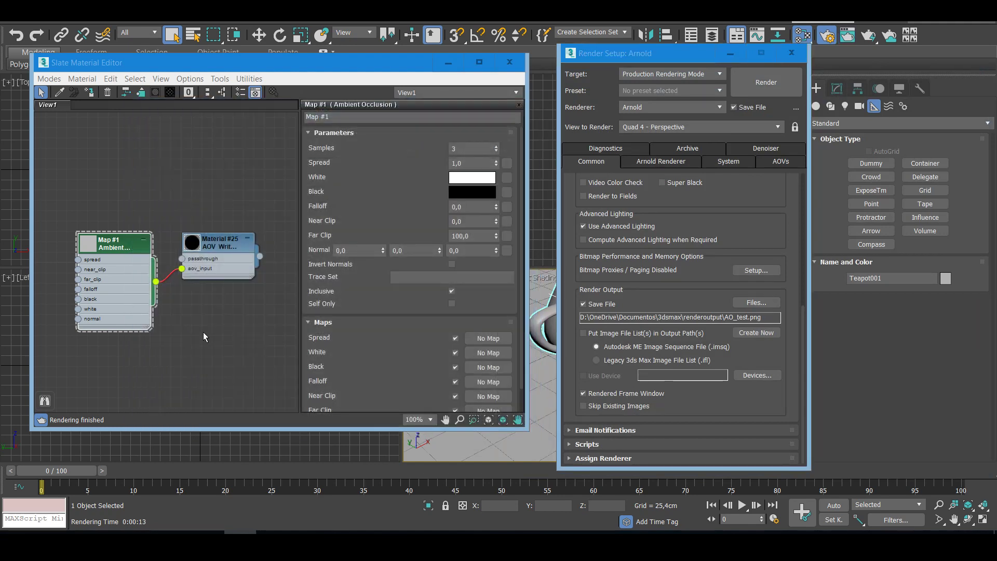
{"action": "right_click", "coordinate": [205, 155]}
{"action": "mouse_move", "coordinate": [256, 163]}
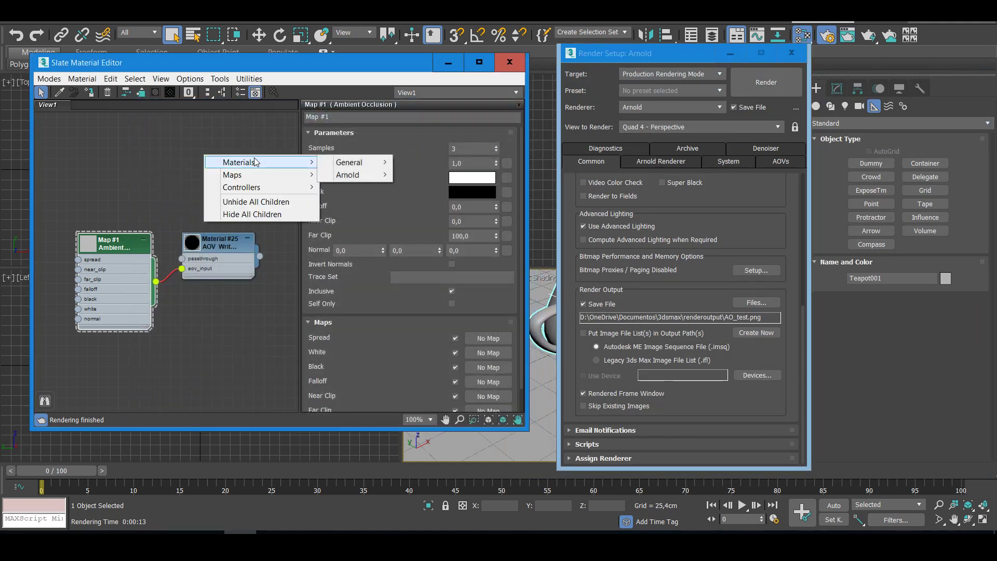
{"action": "mouse_move", "coordinate": [349, 163]}
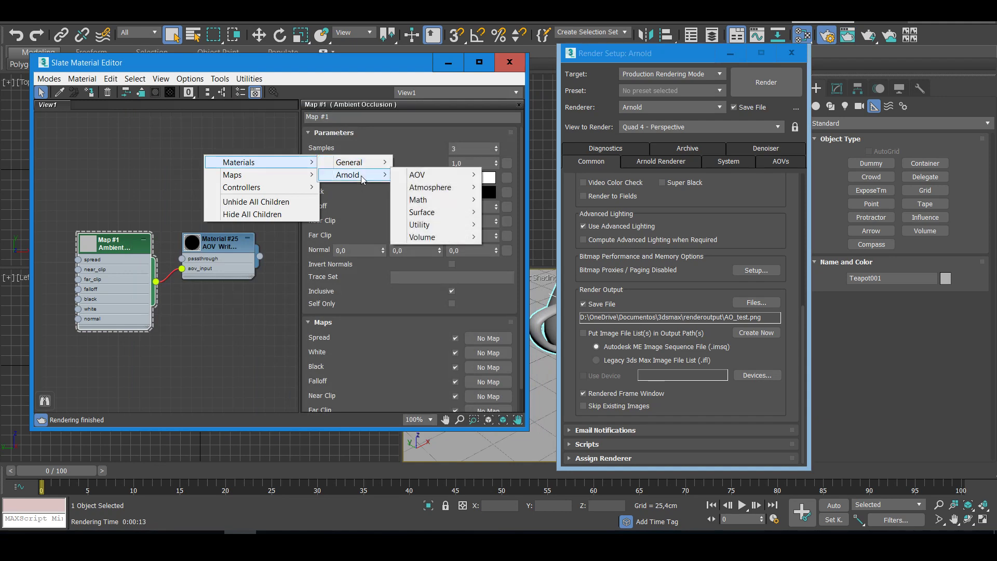
{"action": "mouse_move", "coordinate": [442, 226]}
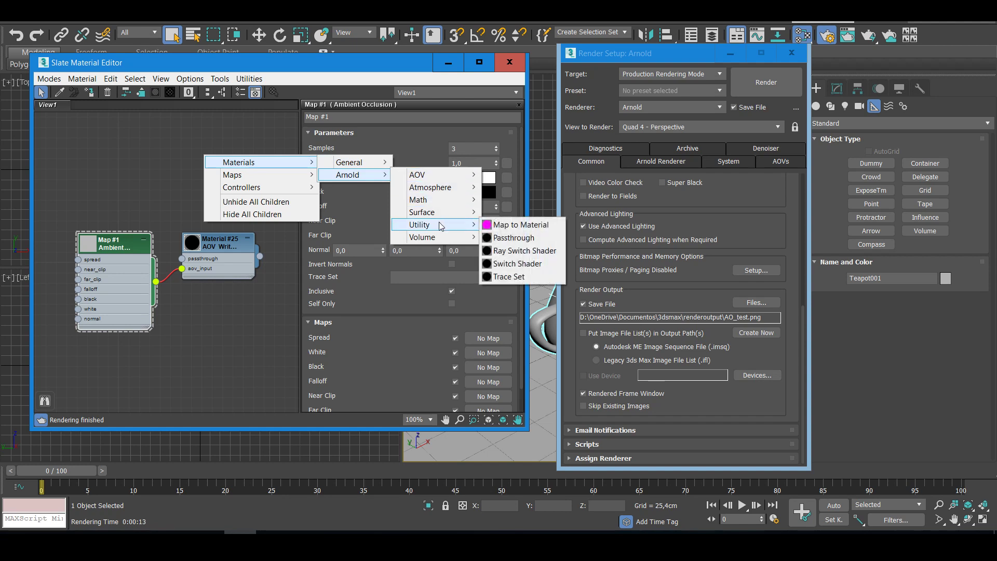
{"action": "left_click", "coordinate": [519, 225]}
Step: Place Material #26 below Material #25 and wire the Ambient Occlusion map into it
{"action": "left_click_drag", "start_coordinate": [259, 255], "coordinate": [276, 300]}
{"action": "left_click", "coordinate": [228, 193]}
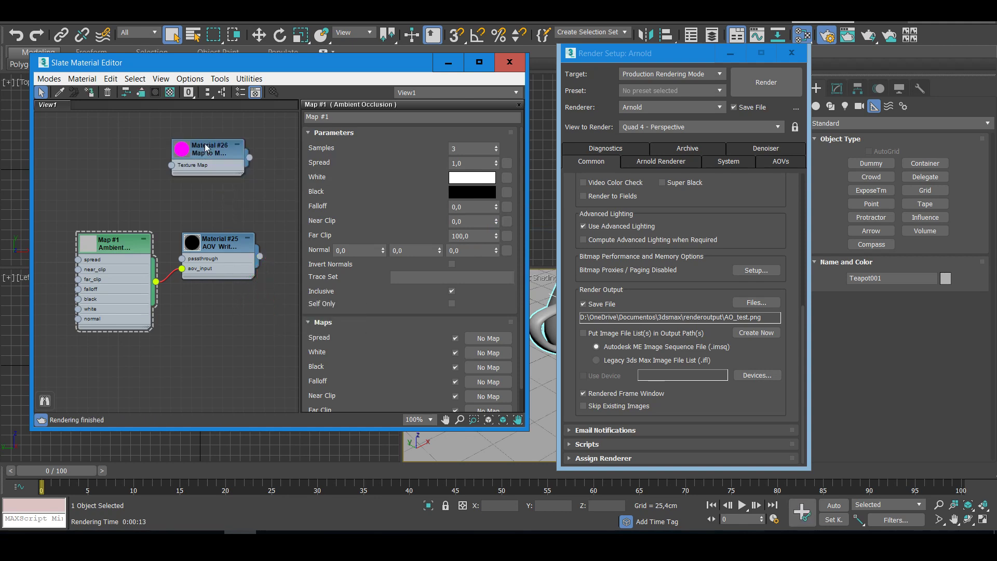
{"action": "left_click_drag", "start_coordinate": [208, 148], "coordinate": [218, 304]}
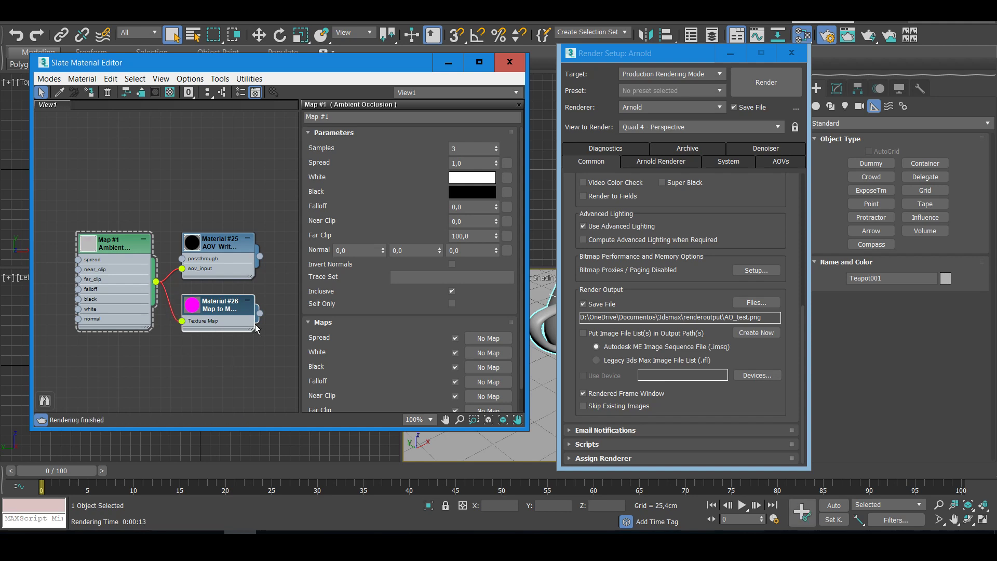
{"action": "left_click_drag", "start_coordinate": [259, 313], "coordinate": [541, 322]}
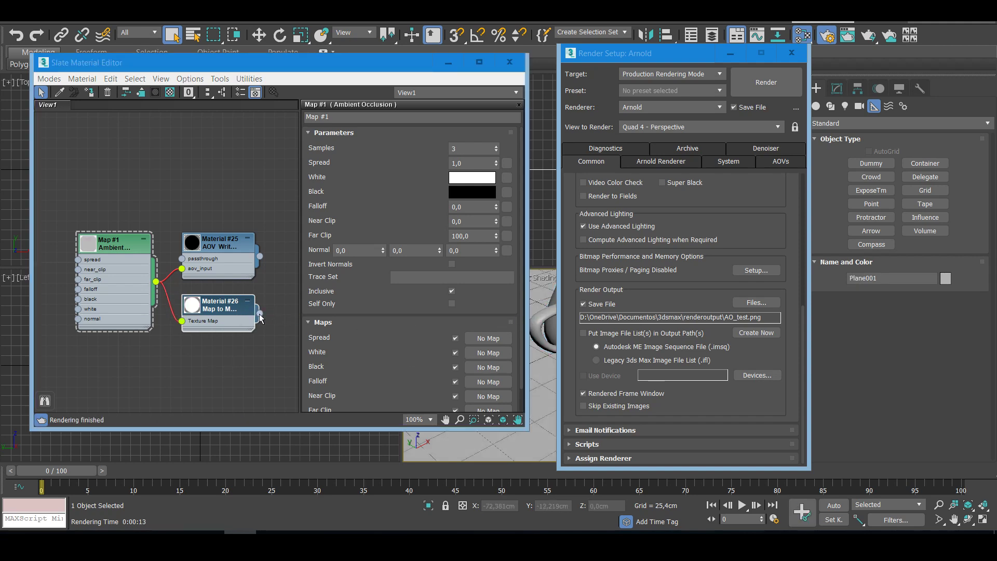
Step: Select the ground plane and render, overwriting AO_test.png
{"action": "left_click", "coordinate": [545, 398]}
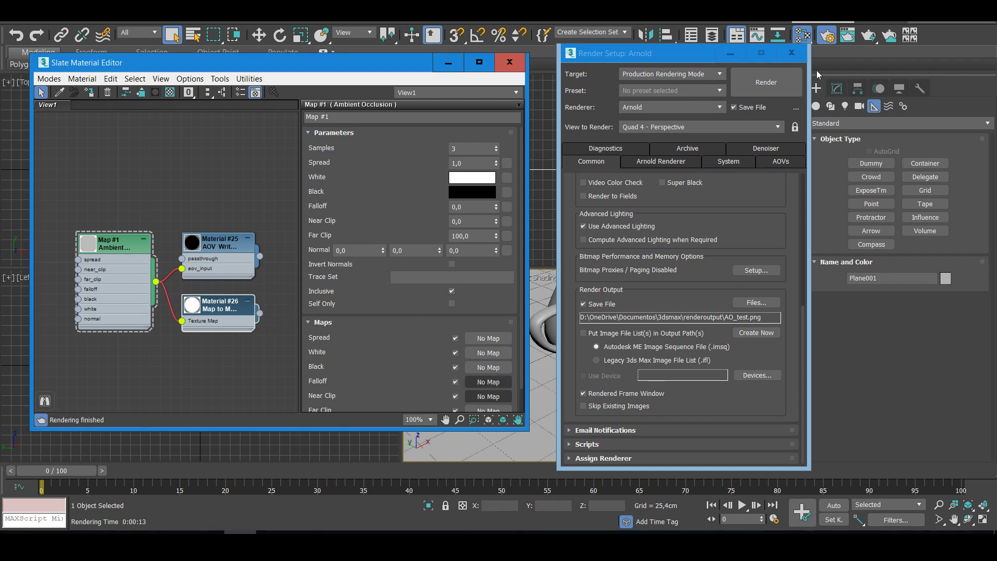
{"action": "left_click", "coordinate": [770, 86]}
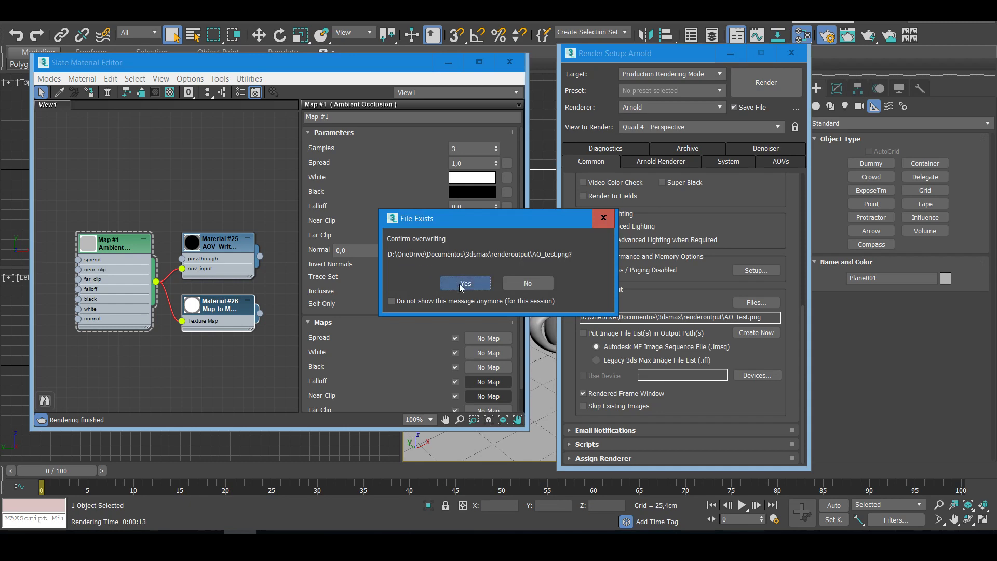
{"action": "left_click", "coordinate": [462, 284]}
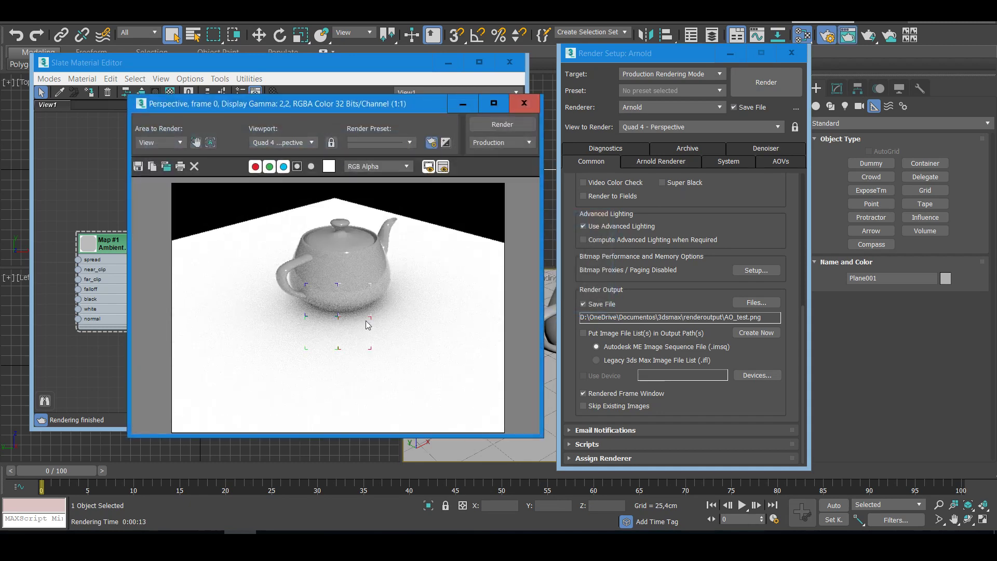
Step: Close the frame window, cancel the extra render, and close Arnold Render Setup
{"action": "left_click", "coordinate": [502, 124]}
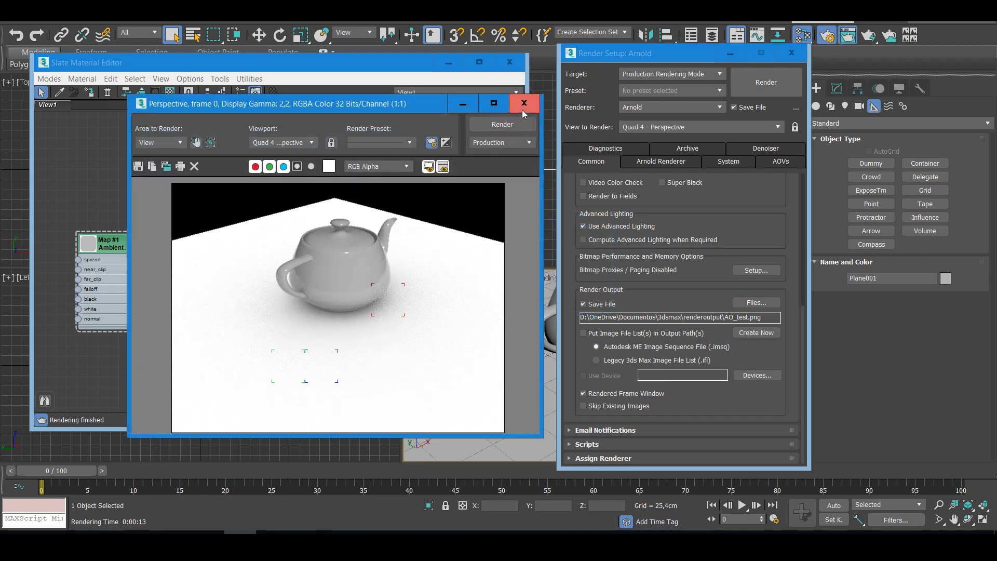
{"action": "left_click", "coordinate": [524, 103]}
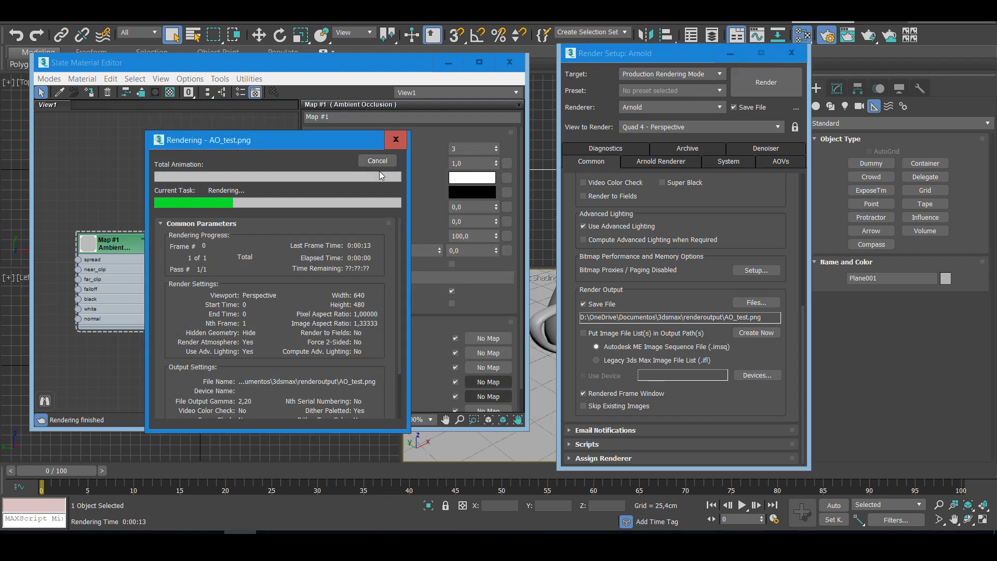
{"action": "left_click", "coordinate": [376, 162]}
{"action": "left_click", "coordinate": [791, 53]}
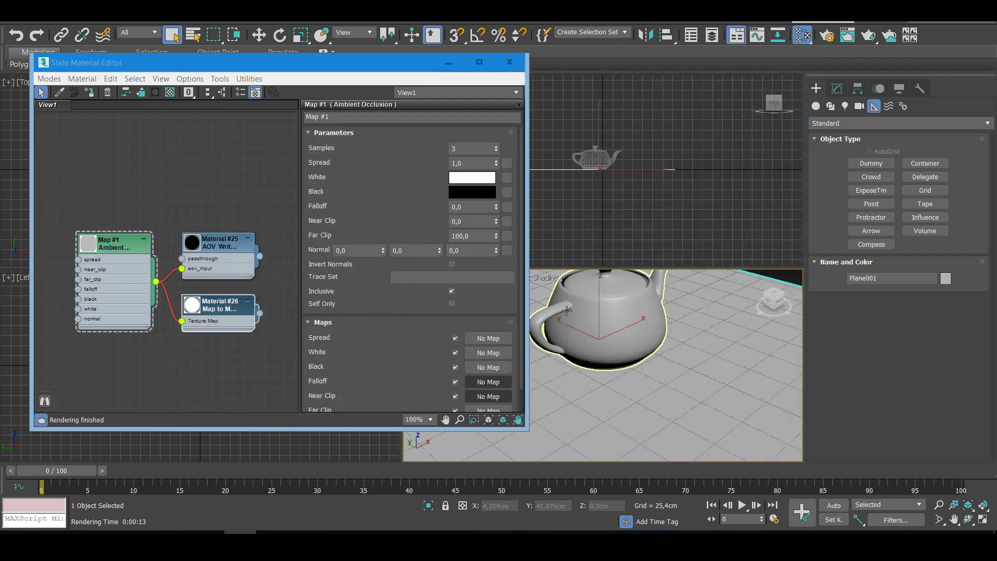
Step: Assign Material #26 to the selected teapot and render, overwriting AO_test.png
{"action": "right_click", "coordinate": [241, 309]}
{"action": "left_click", "coordinate": [270, 234]}
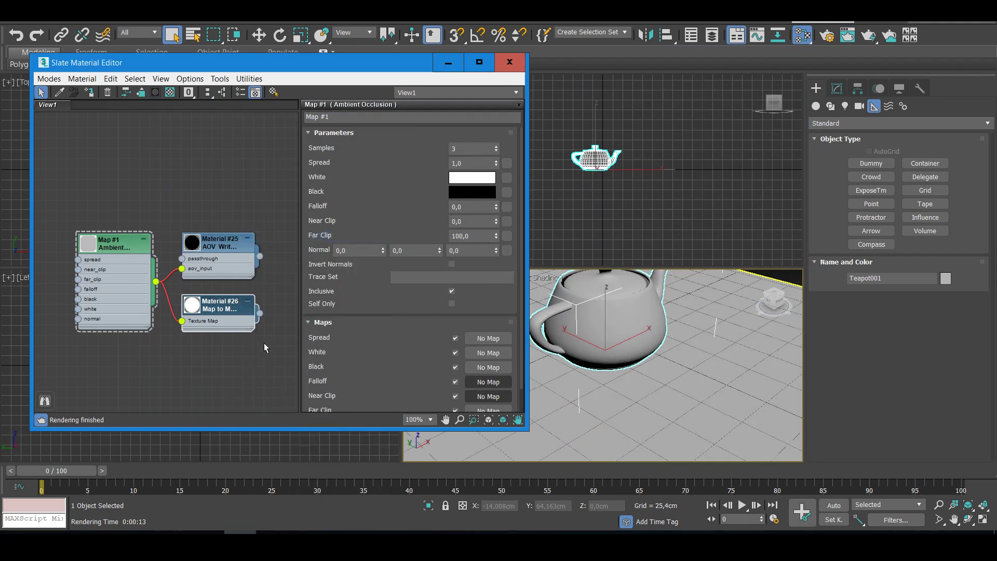
{"action": "left_click", "coordinate": [848, 36]}
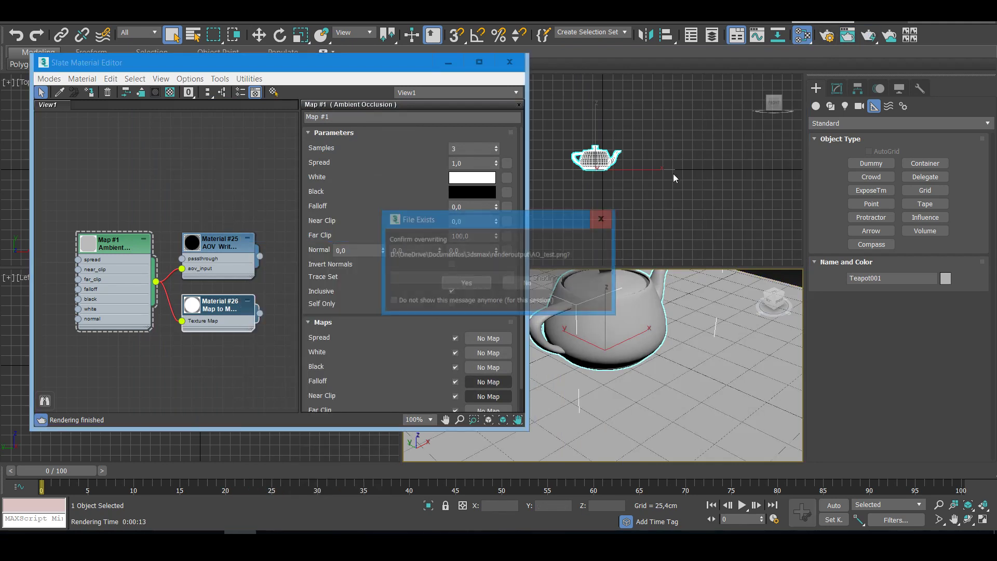
{"action": "left_click", "coordinate": [471, 287]}
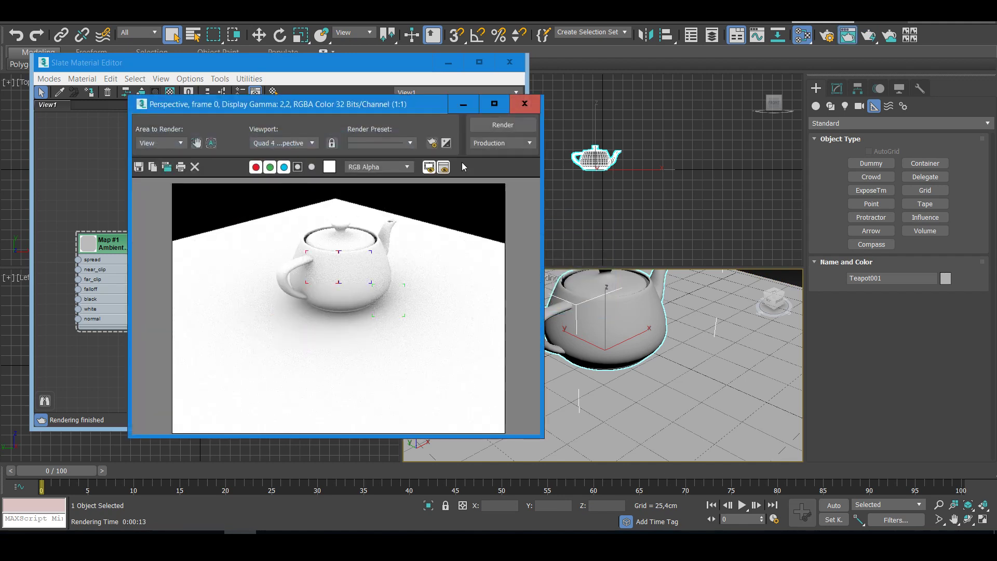
Step: Close the rendered frame window and the Slate Material Editor
{"action": "left_click", "coordinate": [524, 104]}
{"action": "key", "text": "shift+q"}
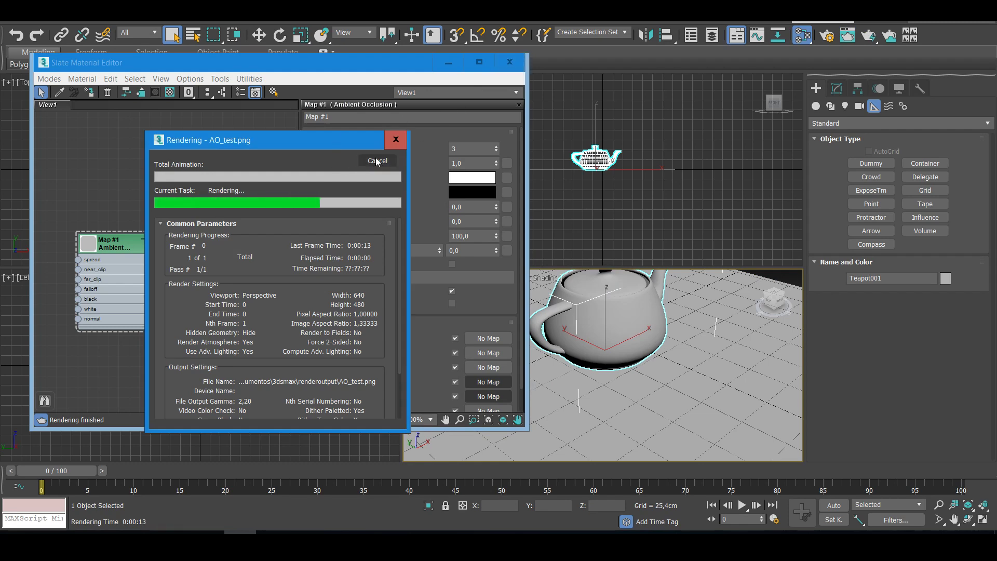
{"action": "left_click", "coordinate": [508, 62]}
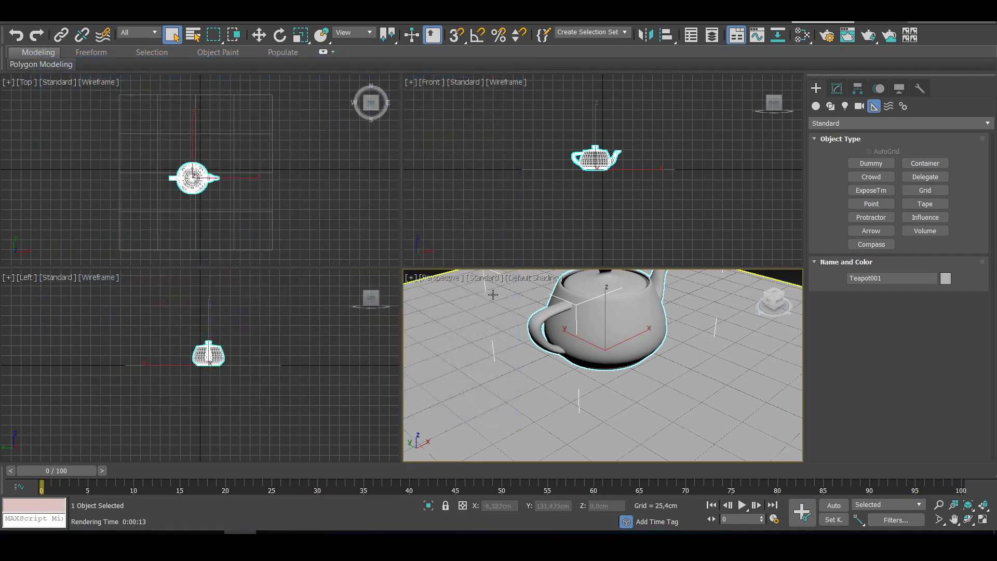
Step: Frame the teapot and switch Perspective to ActiveShade using Arnold, orbiting around the teapot
{"action": "key", "text": "z"}
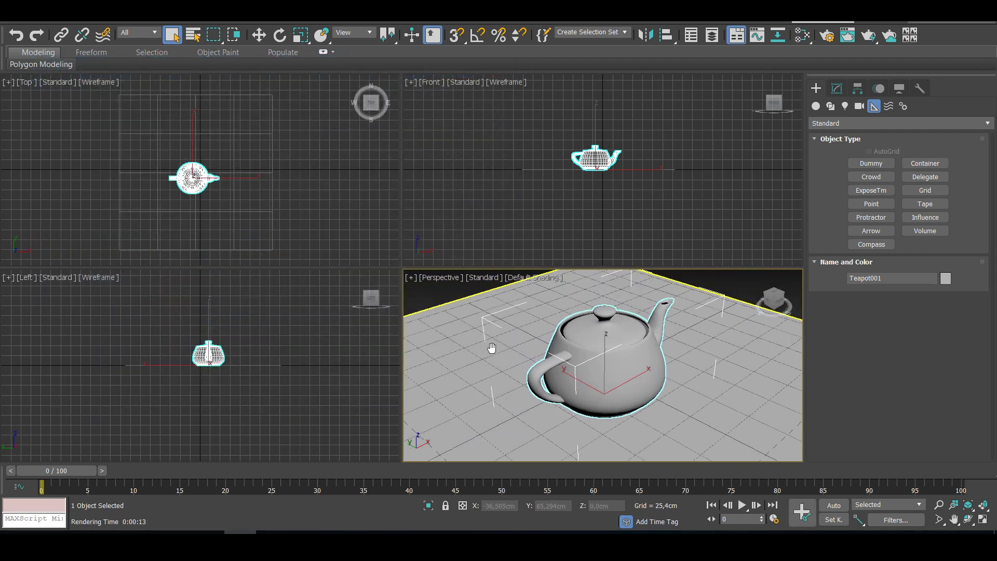
{"action": "left_click", "coordinate": [480, 278]}
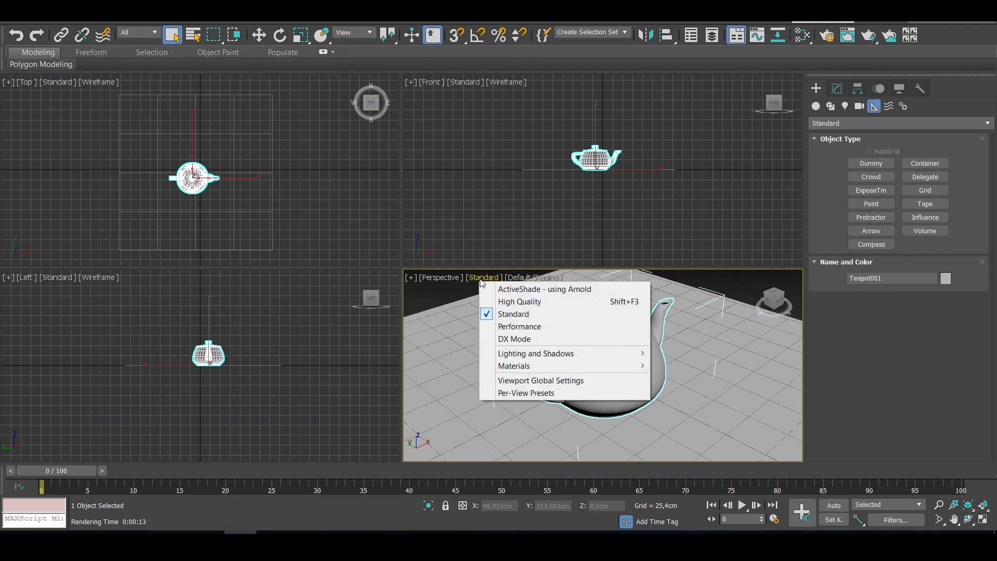
{"action": "left_click", "coordinate": [499, 289]}
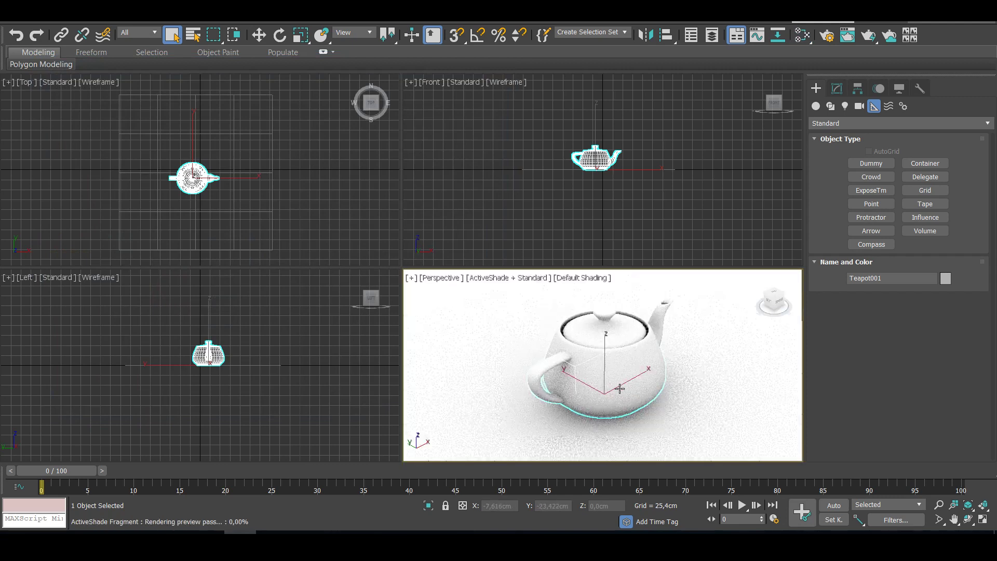
{"action": "middle_click_drag", "start_coordinate": [620, 388], "coordinate": [676, 400], "text": "alt"}
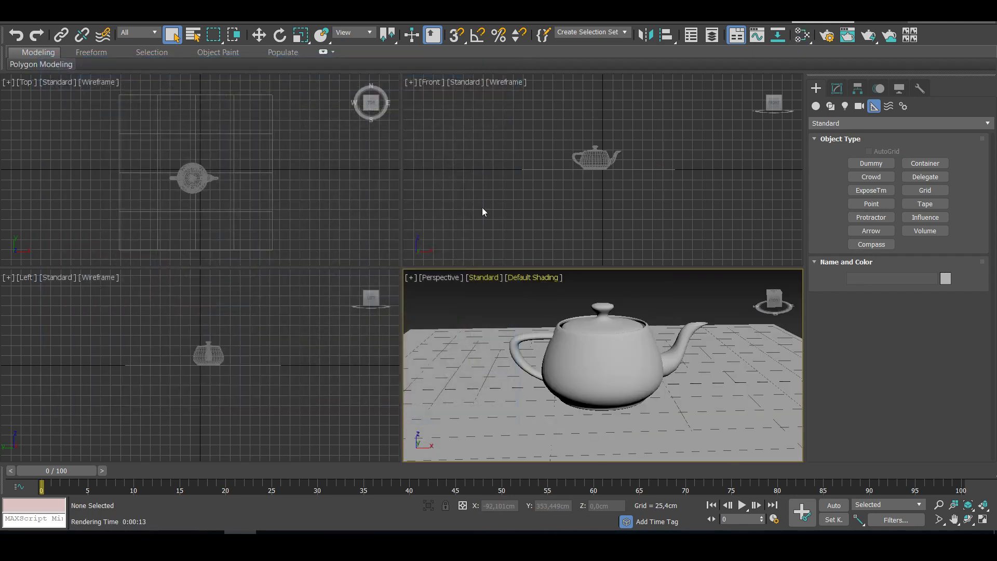
{"action": "left_click", "coordinate": [481, 277]}
{"action": "left_click", "coordinate": [519, 289]}
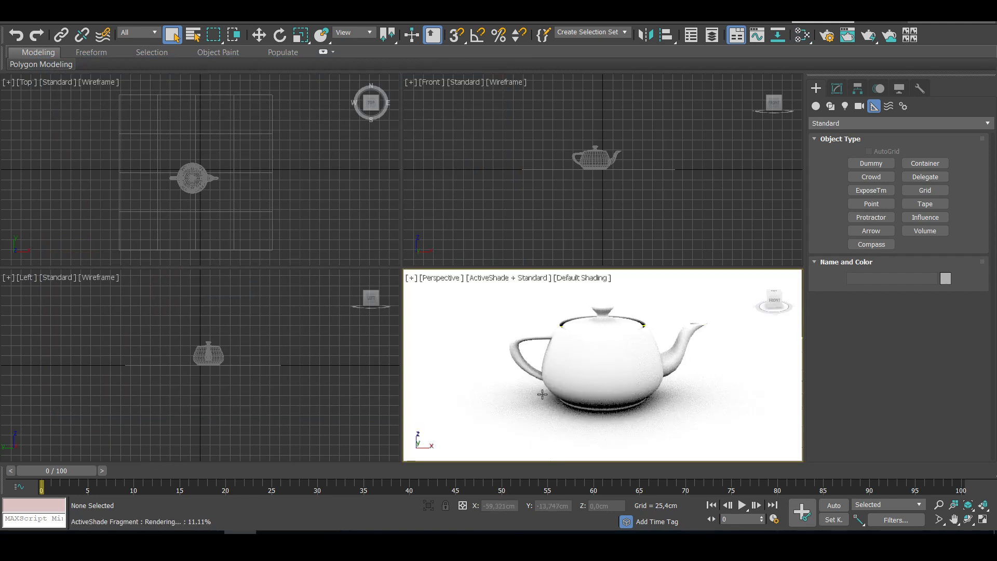
{"action": "left_click", "coordinate": [630, 380]}
{"action": "middle_click_drag", "start_coordinate": [630, 380], "coordinate": [449, 399], "text": "alt"}
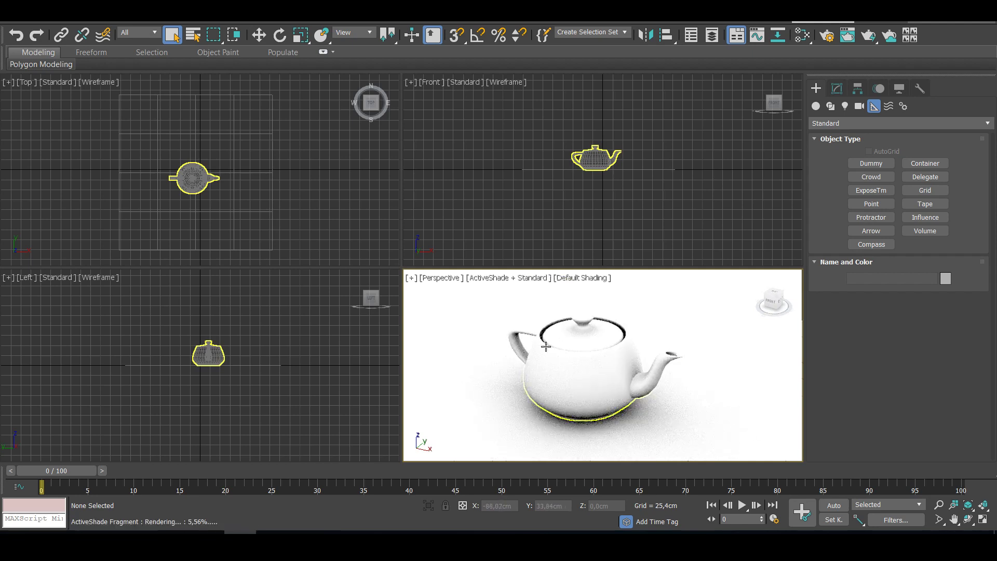